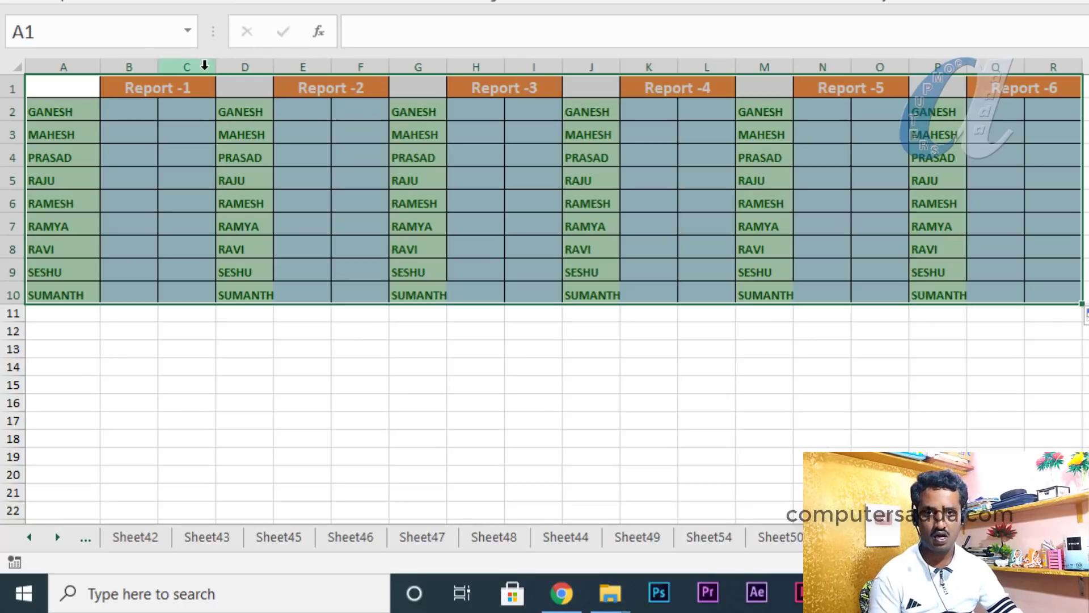
Undo the sideways report copies, re-copy the block with column D across to column R, then undo again
key(ctrl+z)
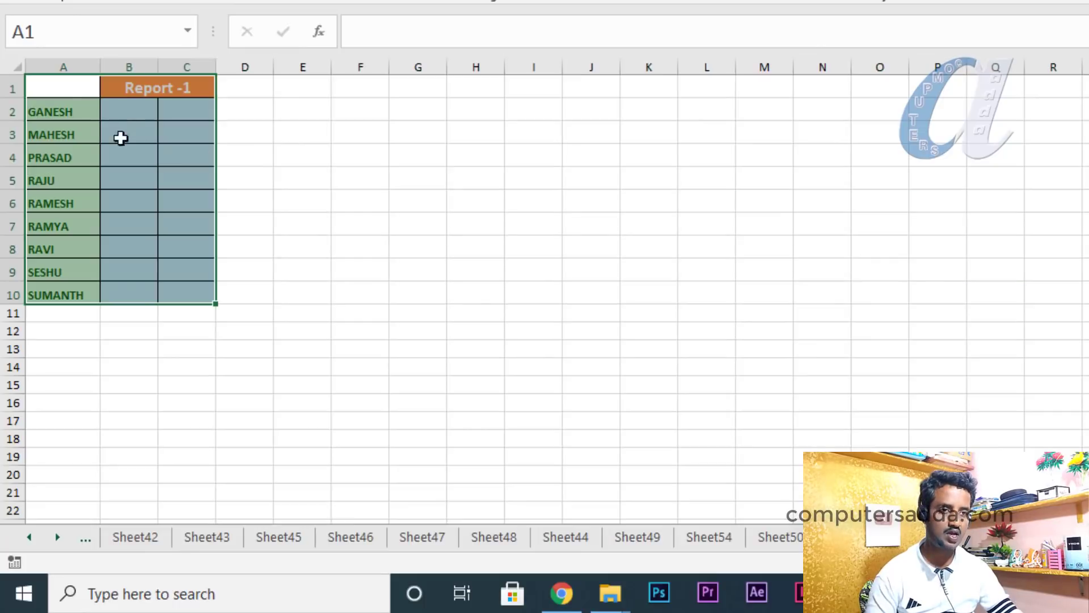
drag(62, 88, 163, 292)
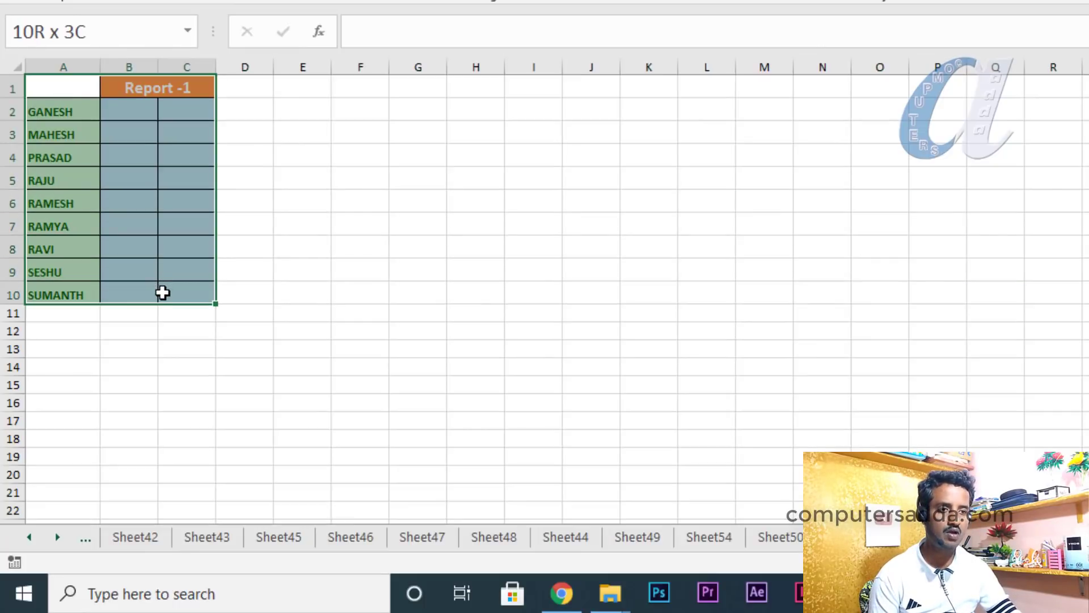
drag(250, 290, 258, 289)
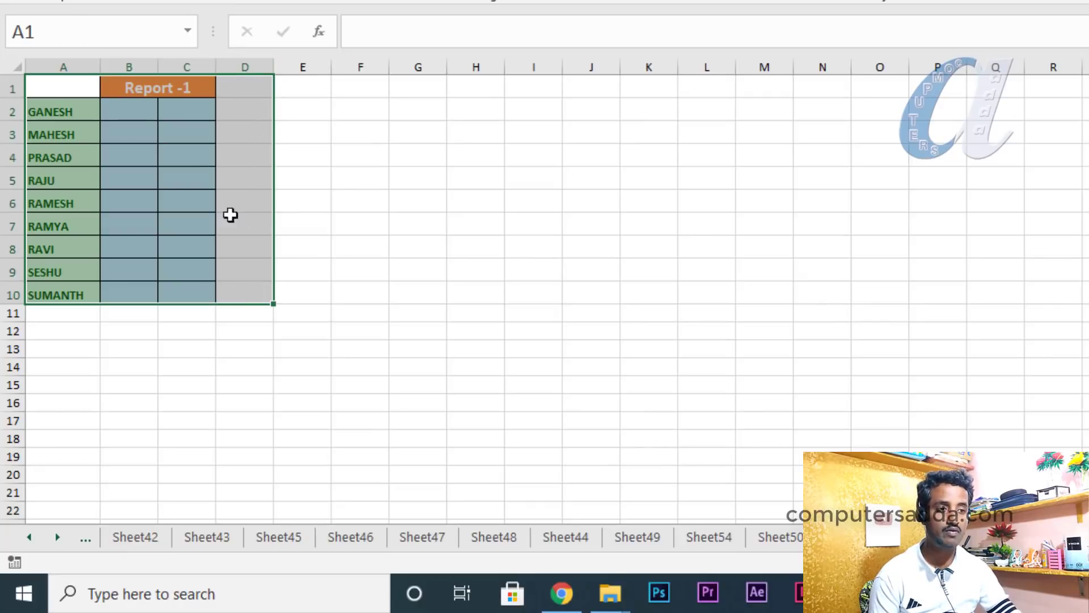
drag(273, 306, 1086, 298)
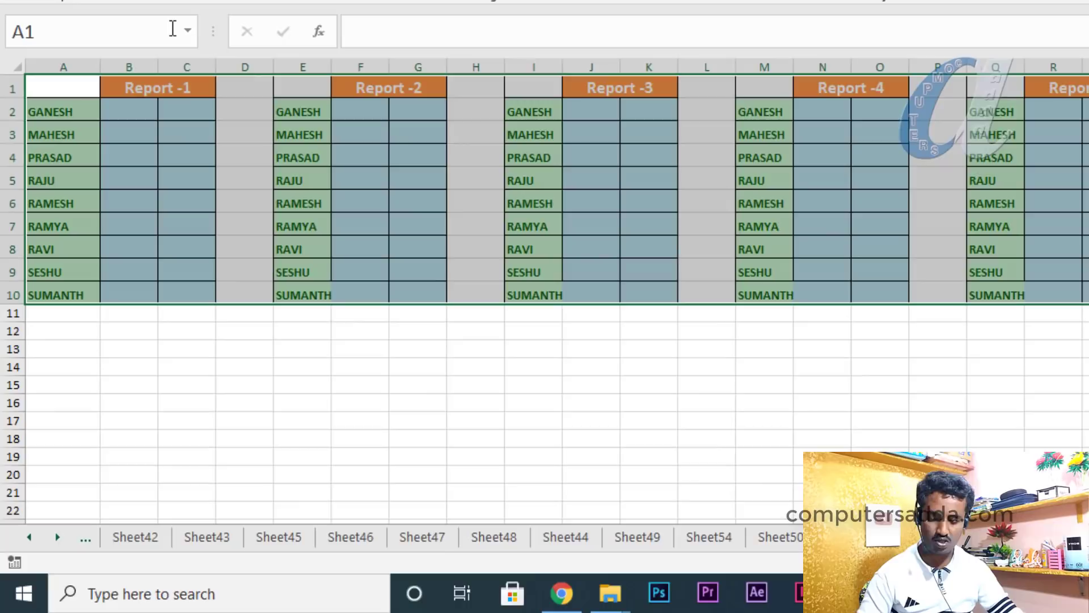
key(ctrl+z)
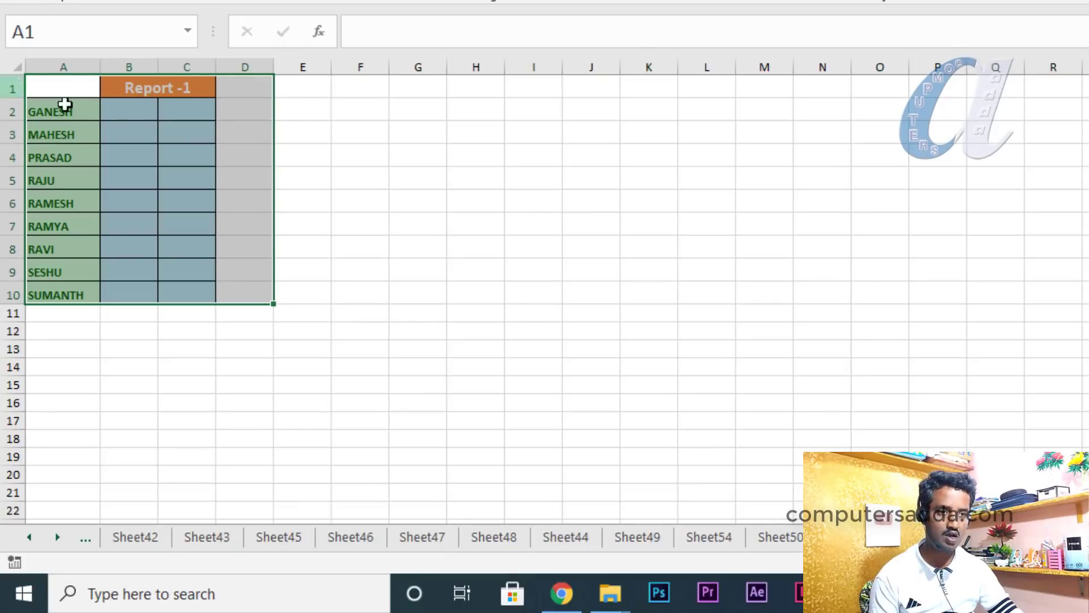
Fill the Report -1 block plus blank row 11 downward, then undo until only Report -1 remains
drag(66, 90, 179, 307)
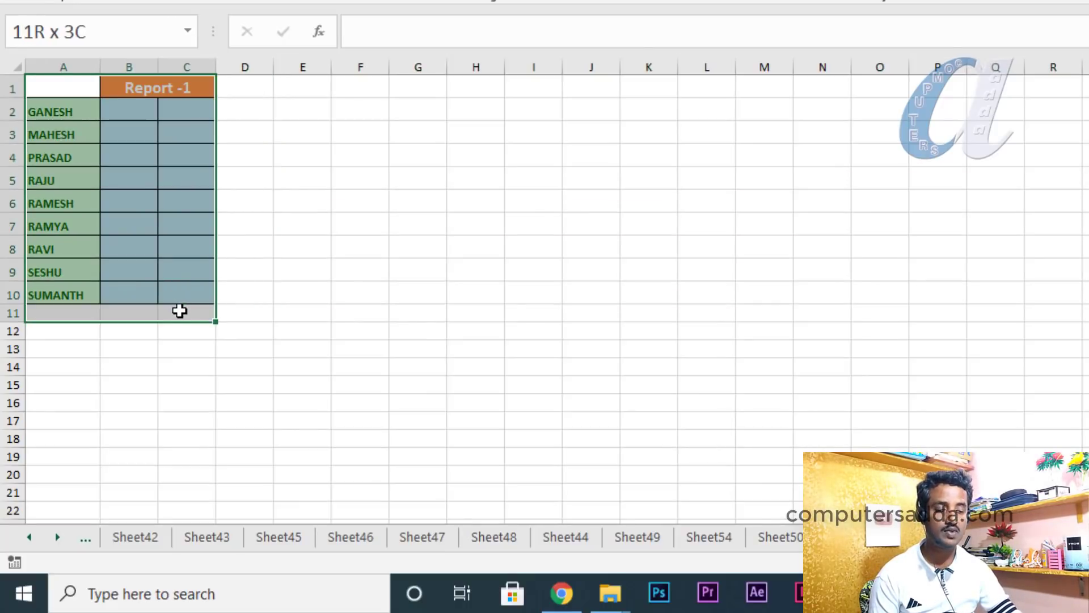
drag(179, 310, 212, 419)
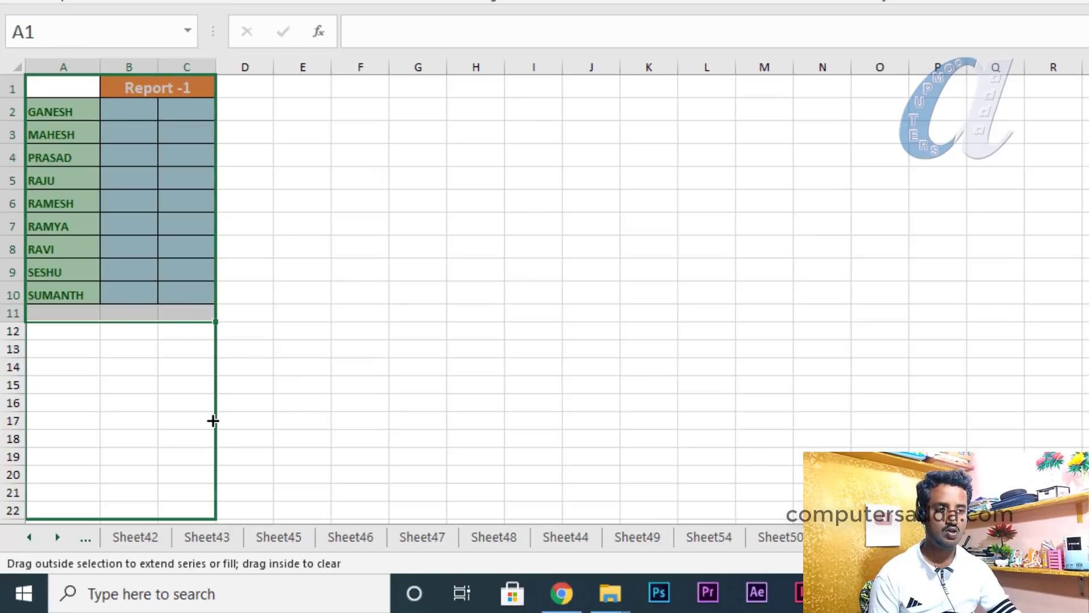
mouse_move(203, 498)
mouse_down()
mouse_move(202, 537)
mouse_move(198, 513)
mouse_up()
scroll(369, 238, up, 5)
click(350, 233)
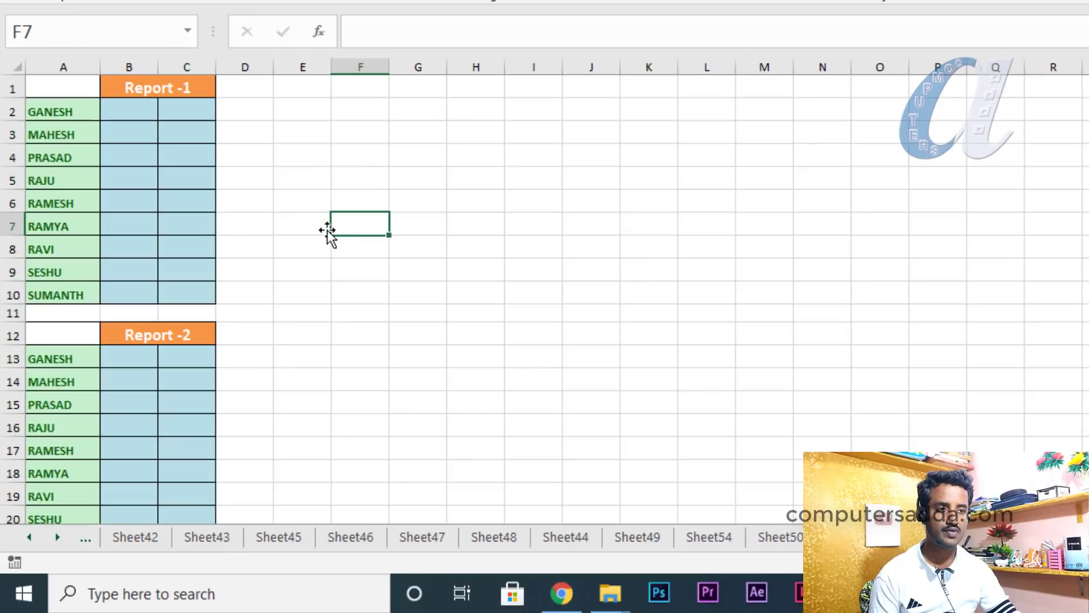
scroll(323, 227, down, 3)
scroll(302, 220, down, 10)
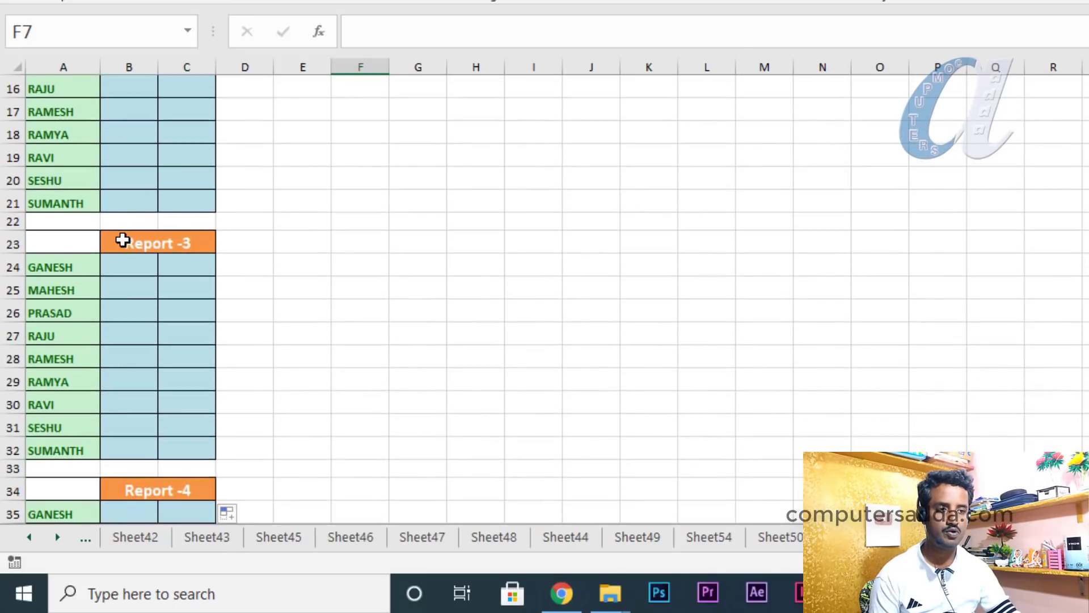
scroll(128, 207, up, 13)
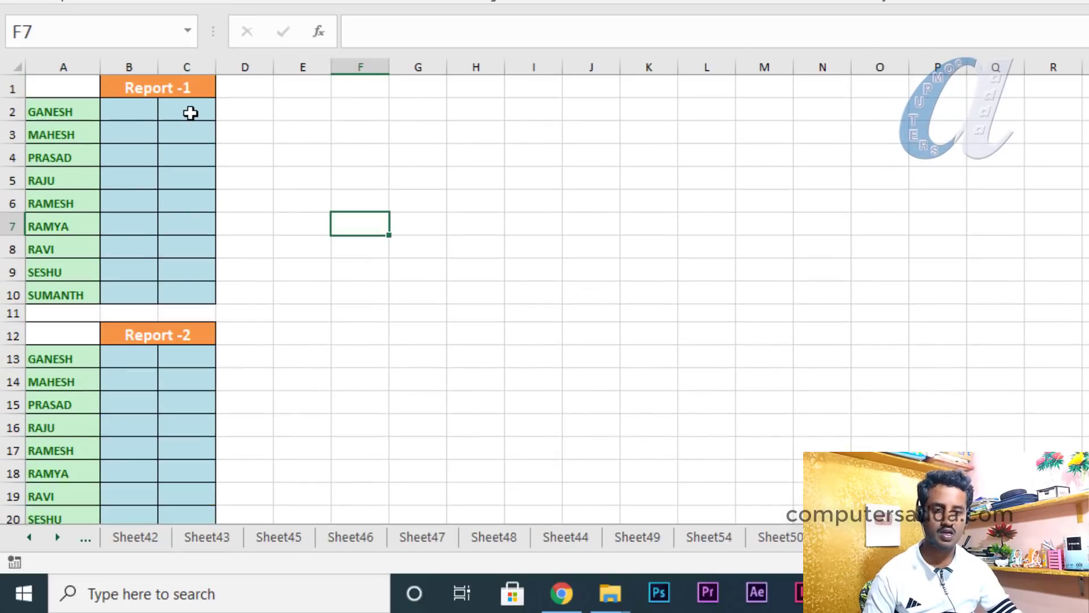
key(F5)
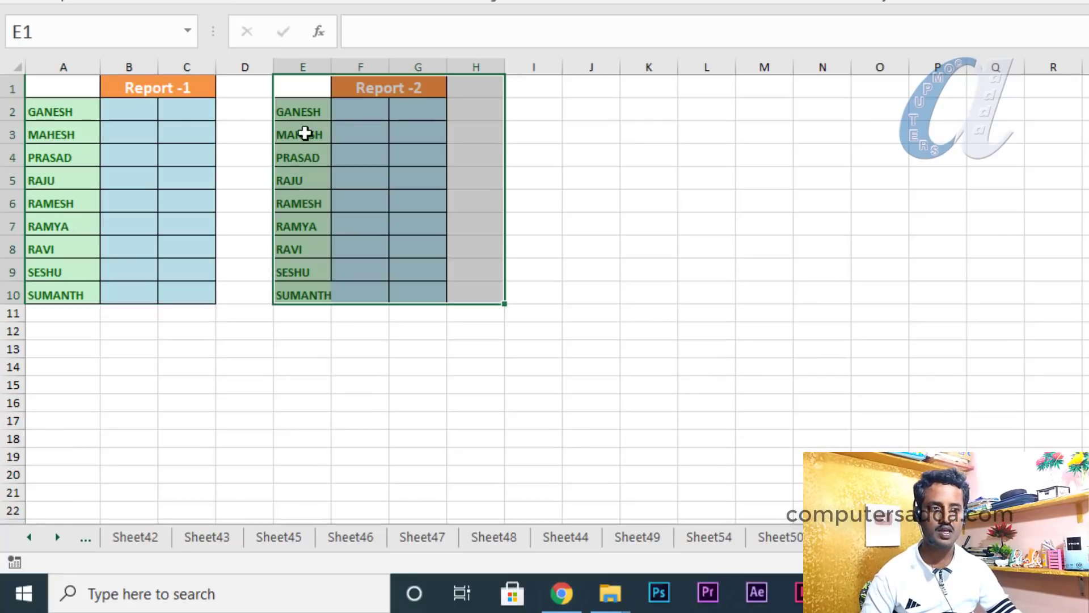
key(F5)
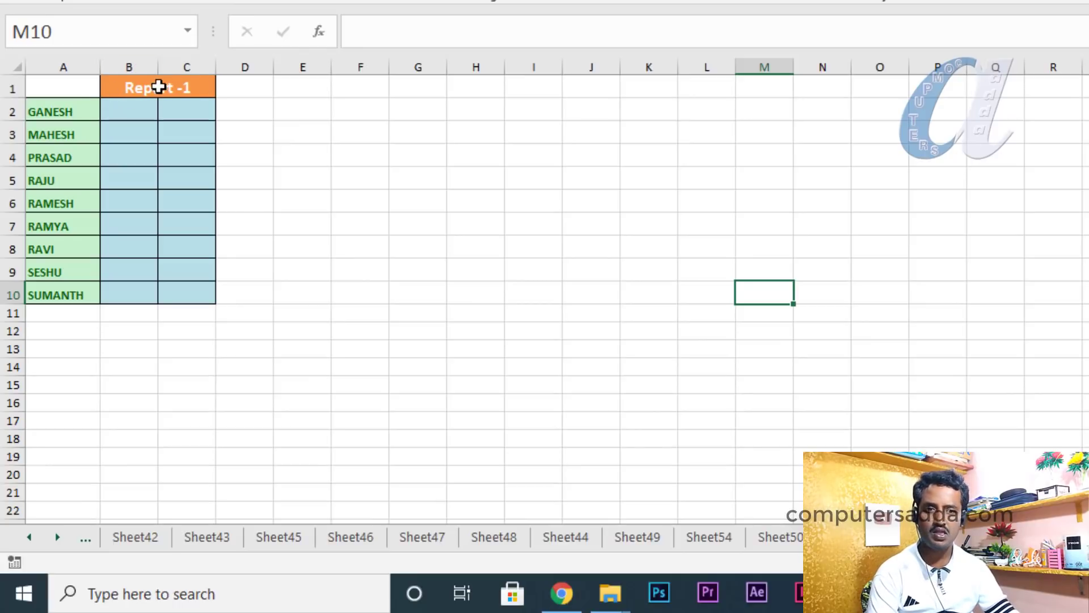
Insert a blank row 2 and merge B2:C2 into a 'Jan' sub-heading
click(11, 111)
right_click(12, 111)
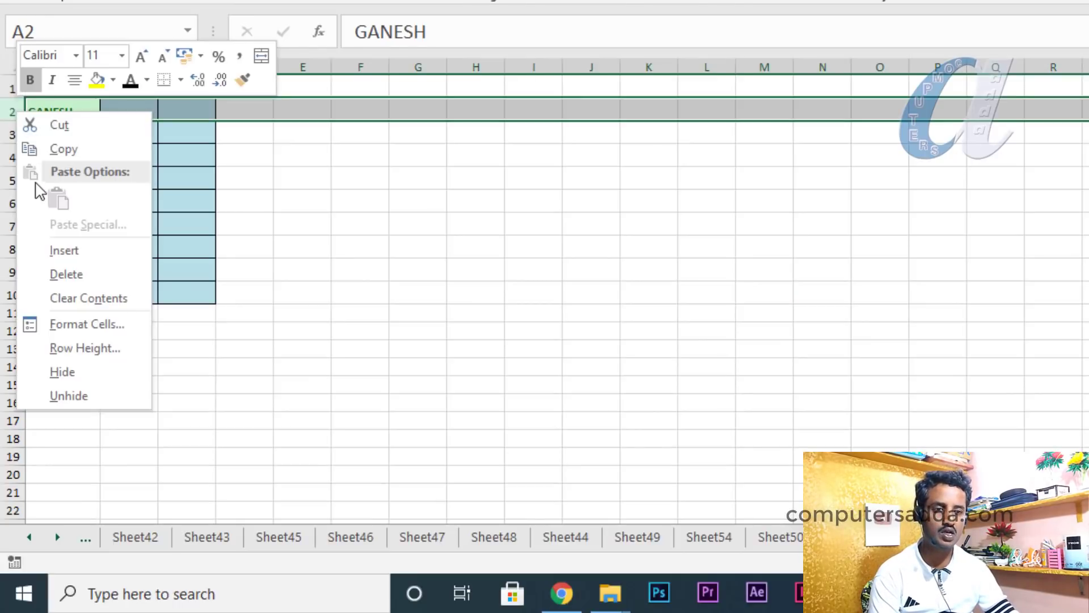
click(52, 251)
drag(126, 112, 187, 112)
key(alt+h)
text(mc)
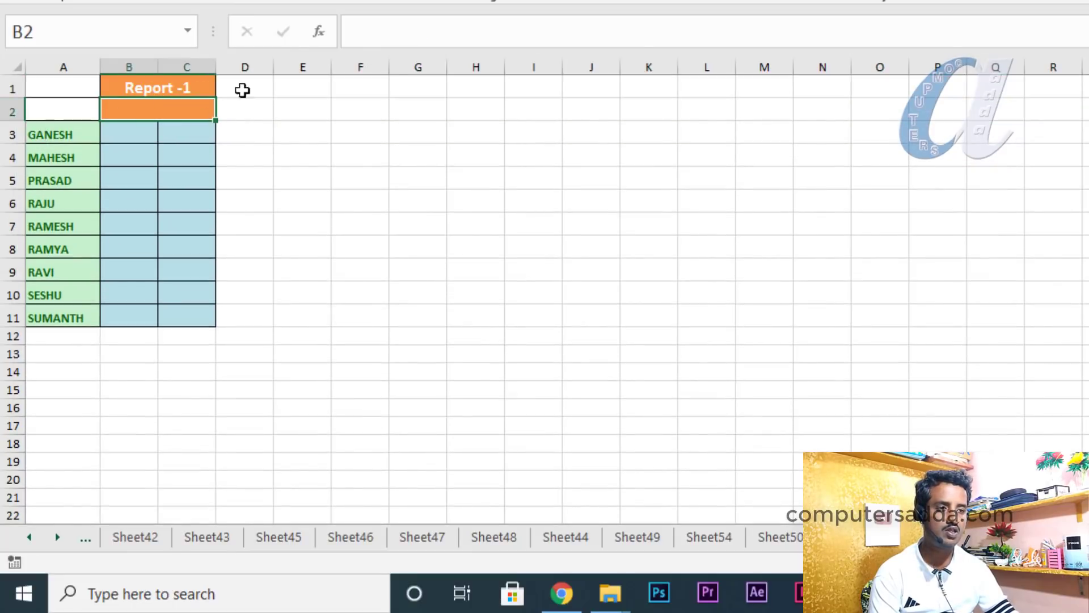
text(Jan)
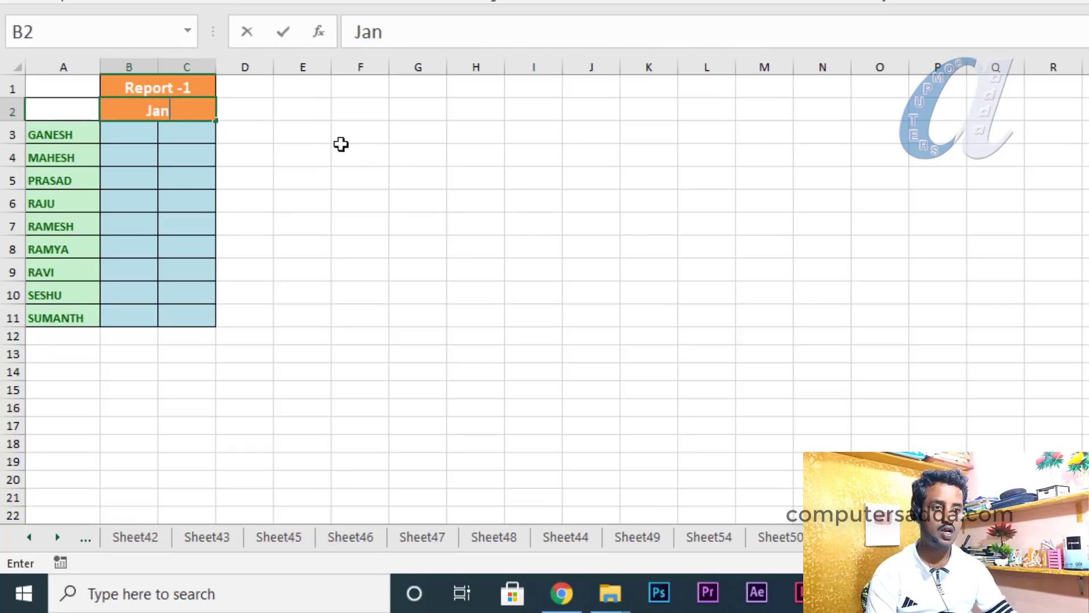
click(341, 146)
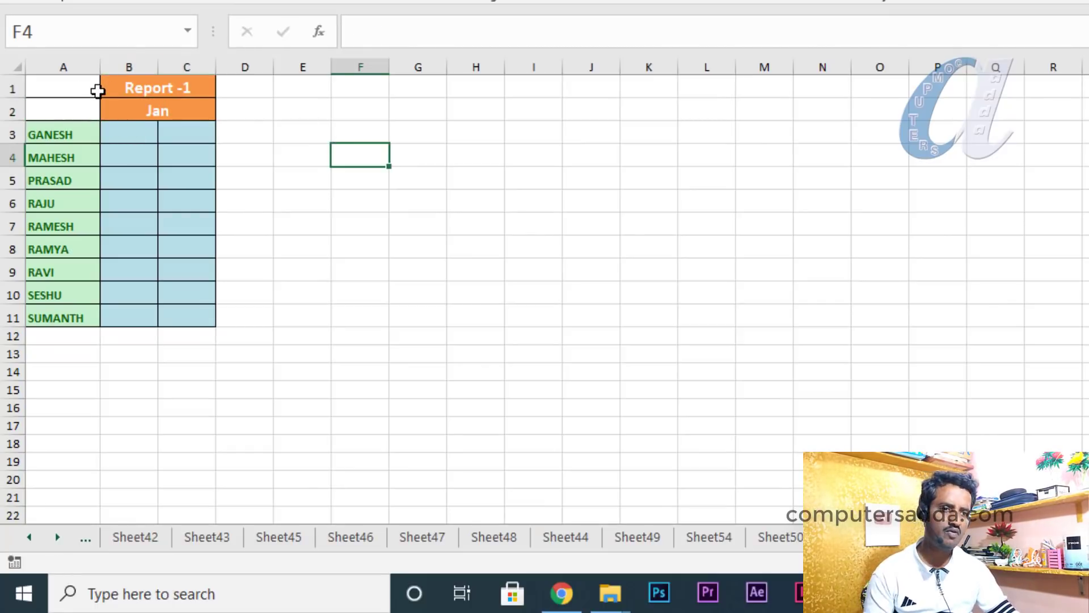
Move to Sheet50 and select the empty PHONE NUMBER cells F2:F6
drag(62, 88, 1084, 307)
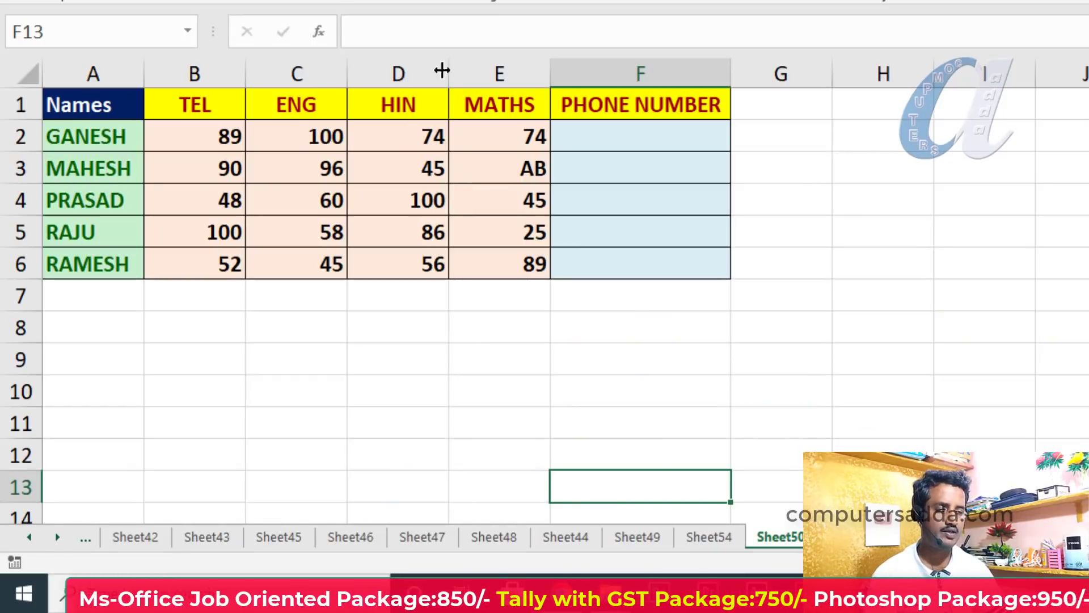
drag(615, 140, 602, 269)
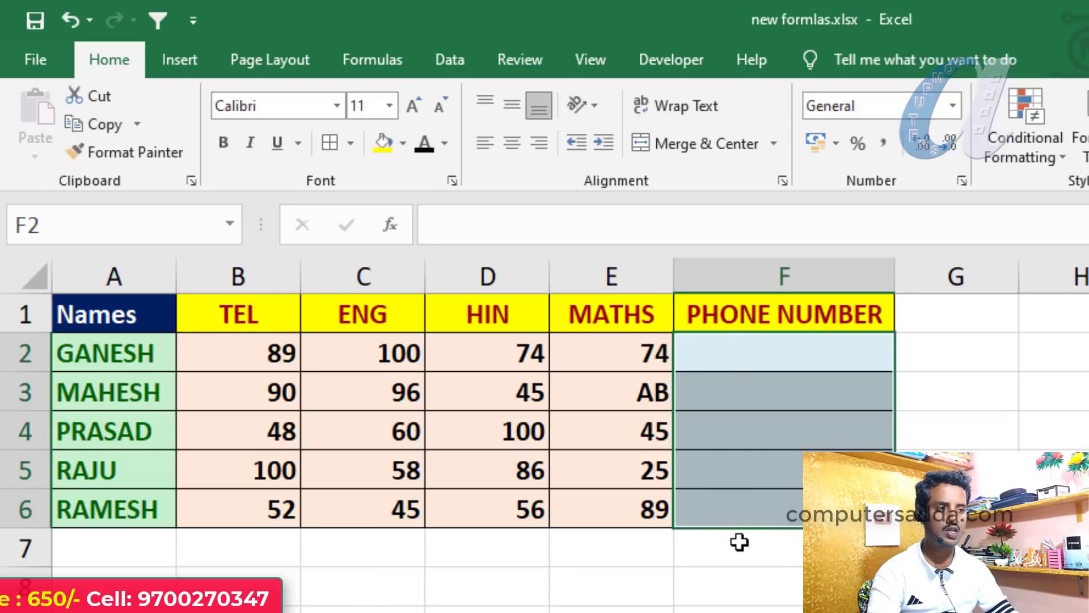
Set Data Validation for F2:F6 to allow Text length equal to 10
click(453, 57)
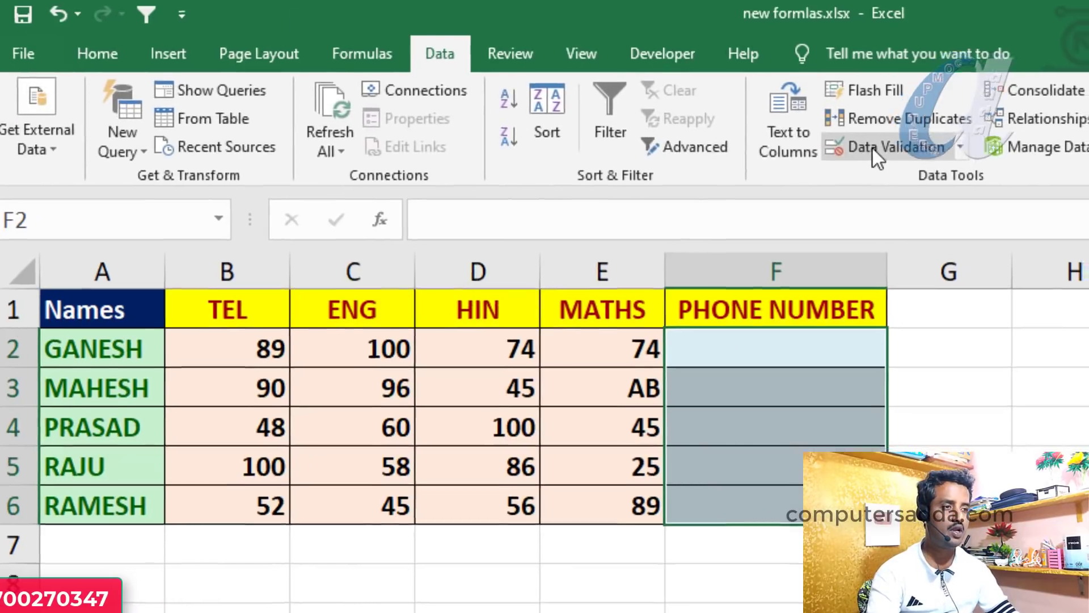
click(876, 149)
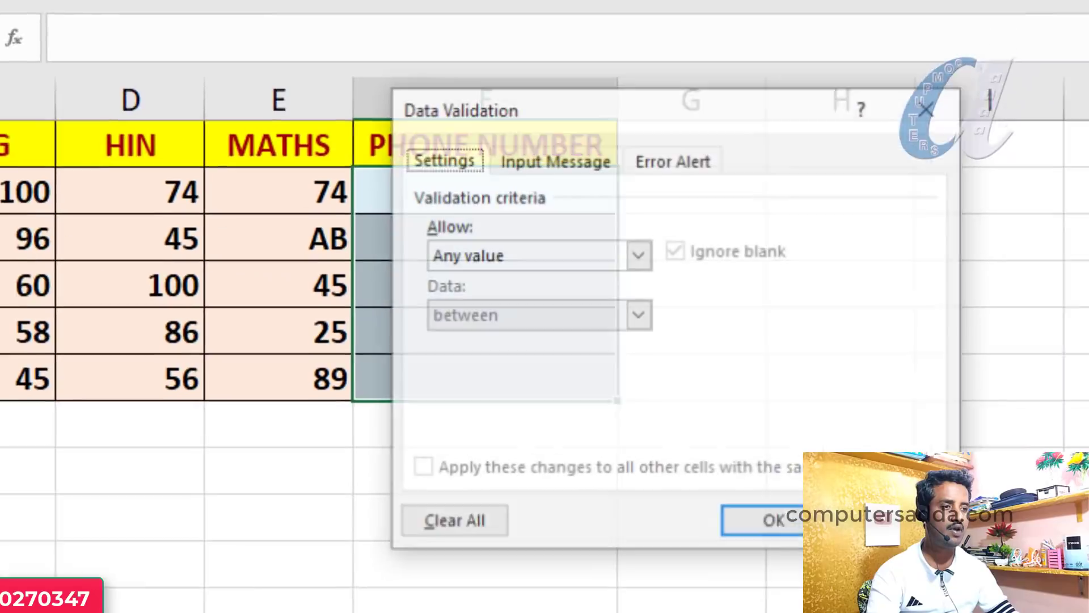
drag(547, 36, 890, 0)
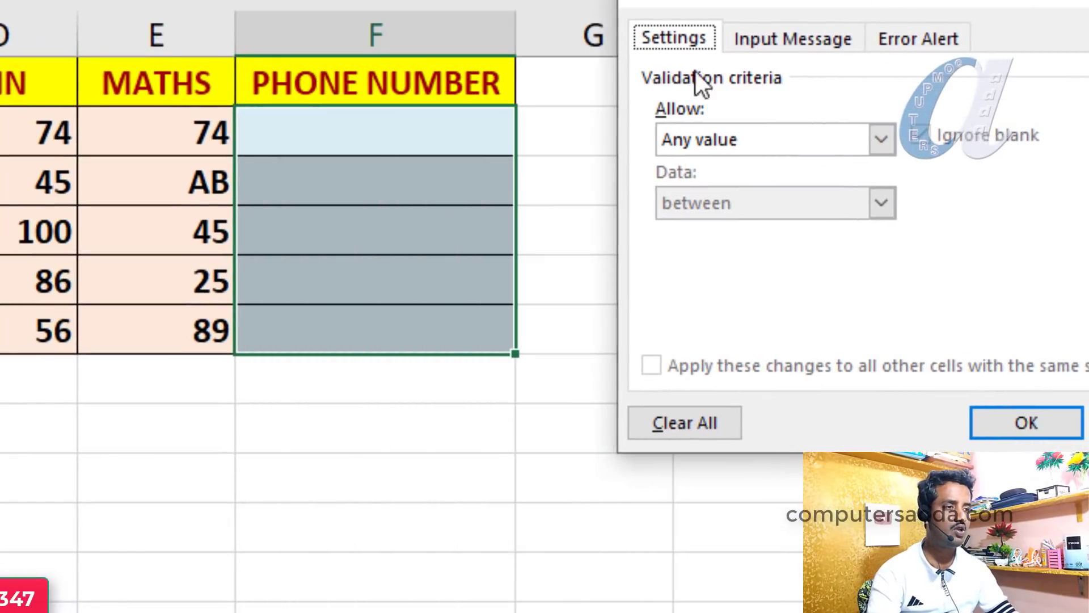
click(877, 139)
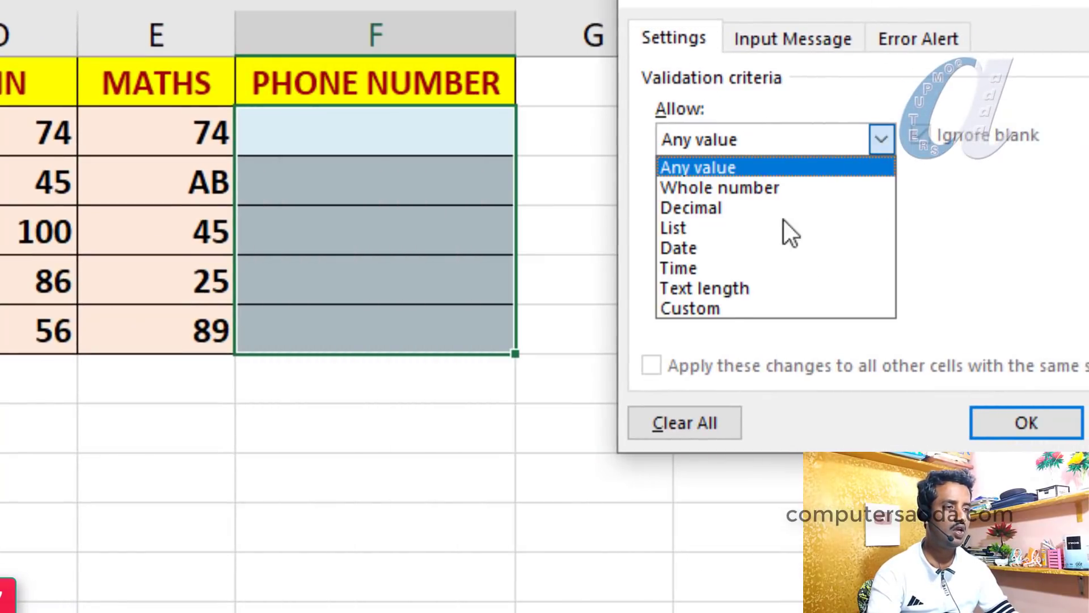
click(717, 291)
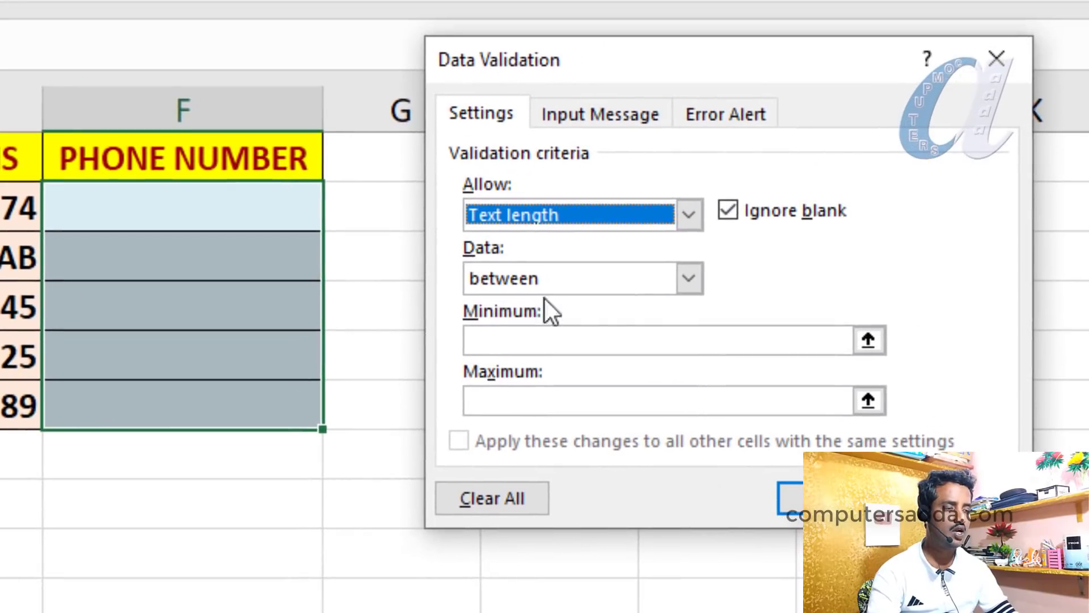
click(740, 258)
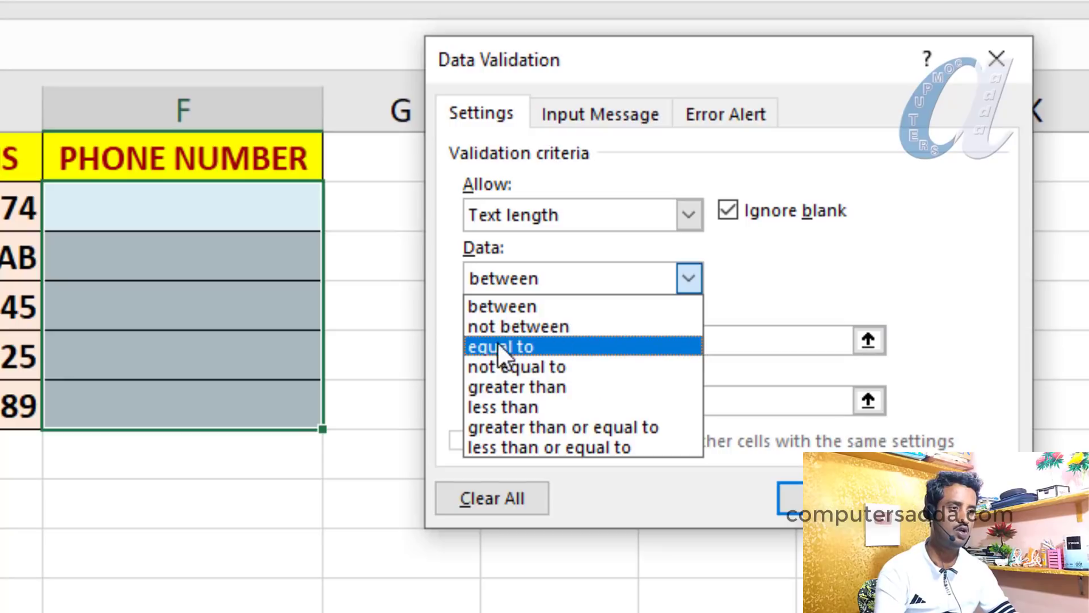
click(515, 348)
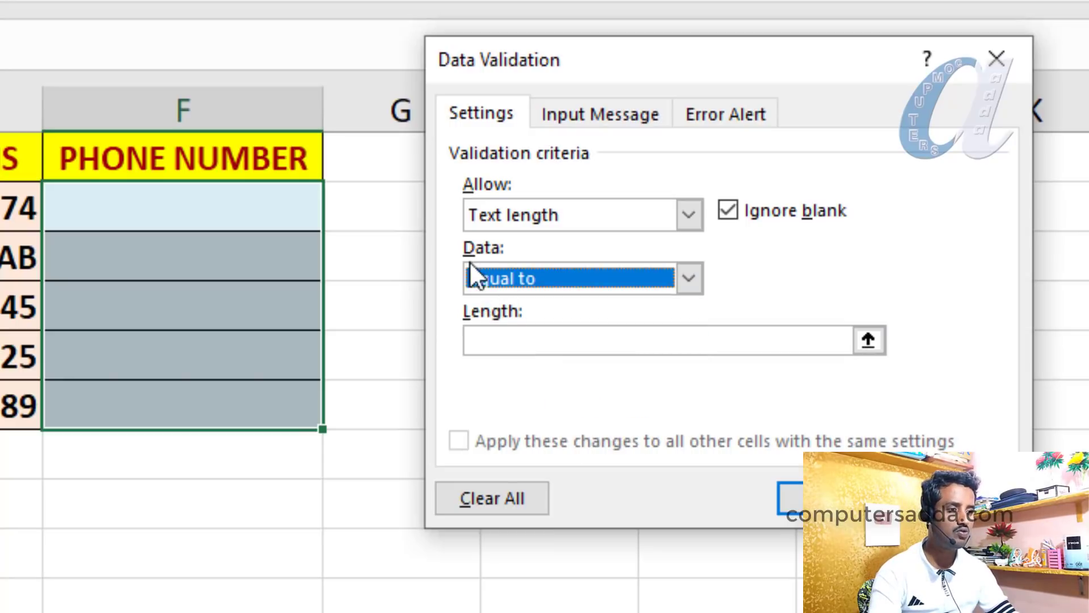
click(495, 339)
text(10)
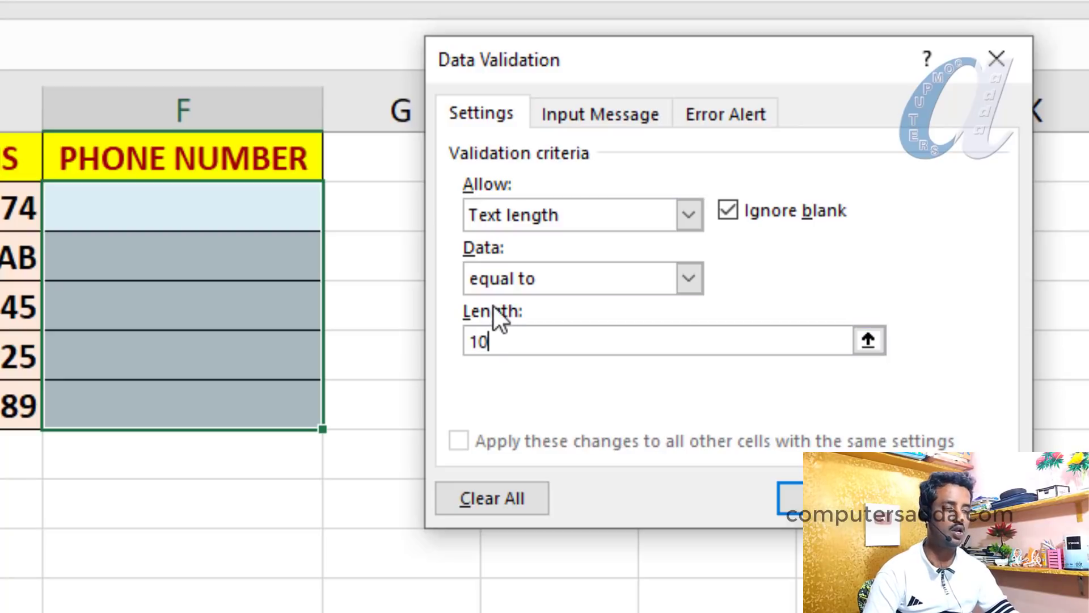
click(823, 498)
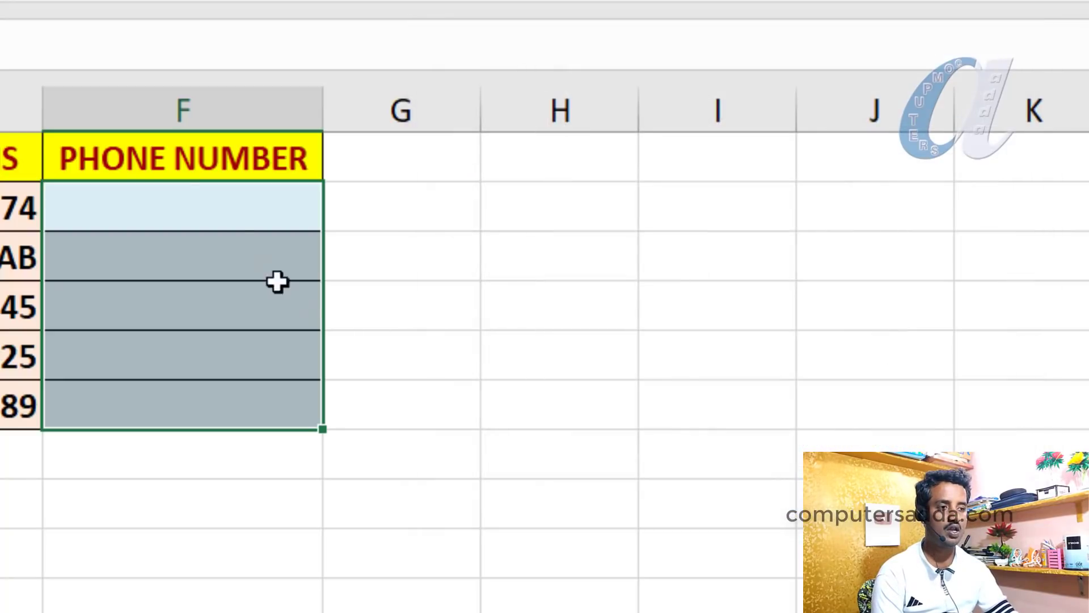
click(185, 200)
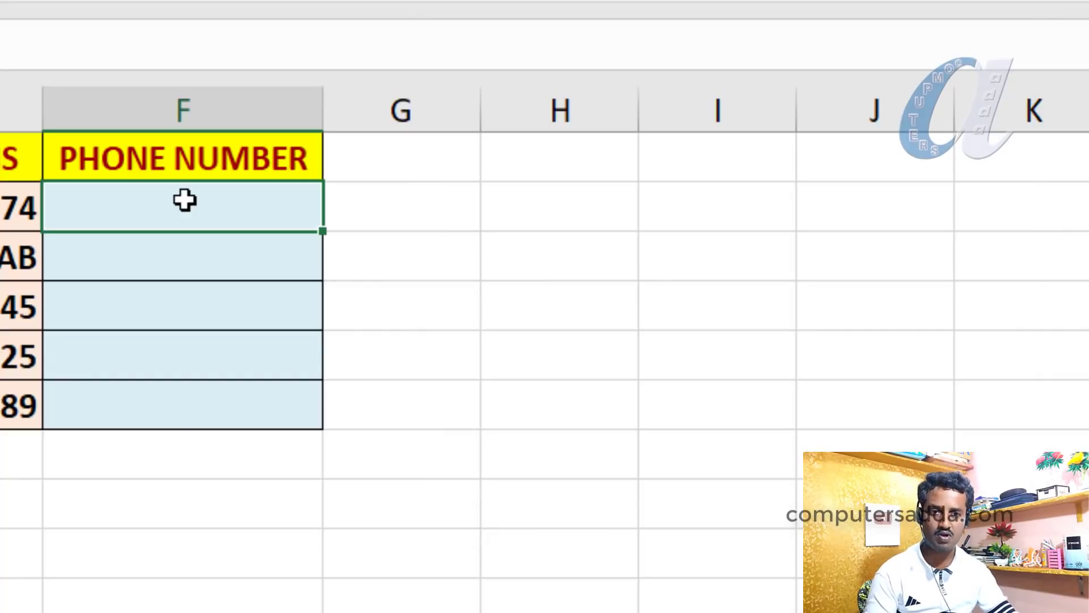
text(764565655)
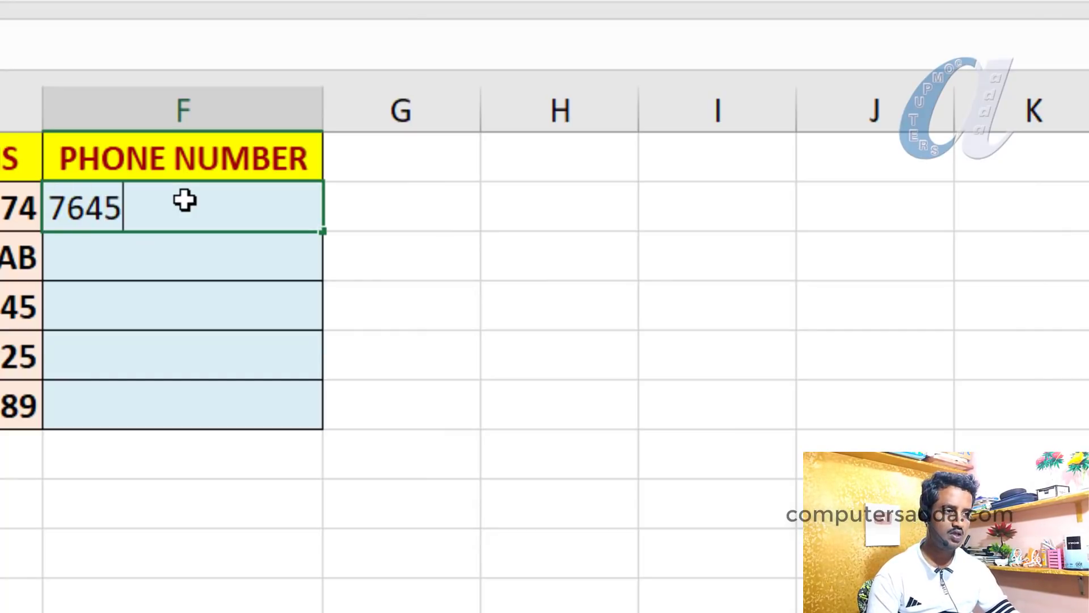
text(667)
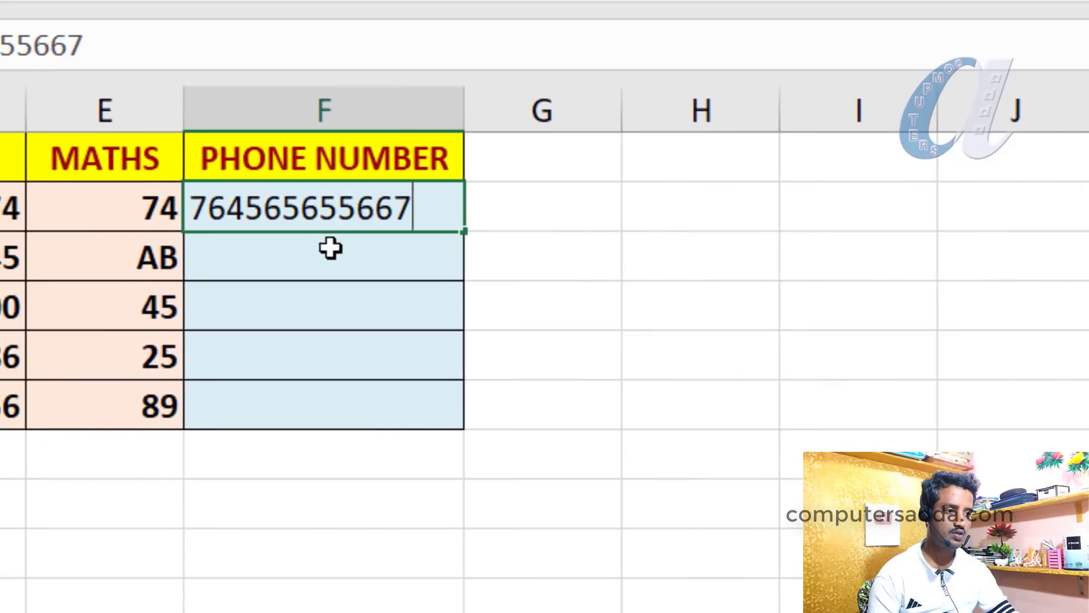
key(Return)
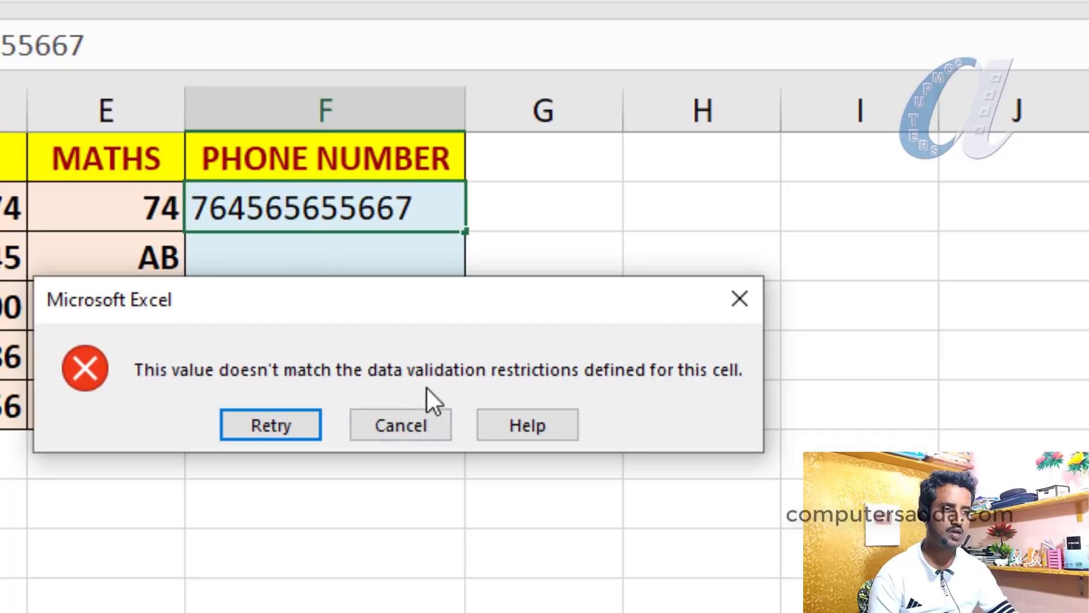
click(397, 424)
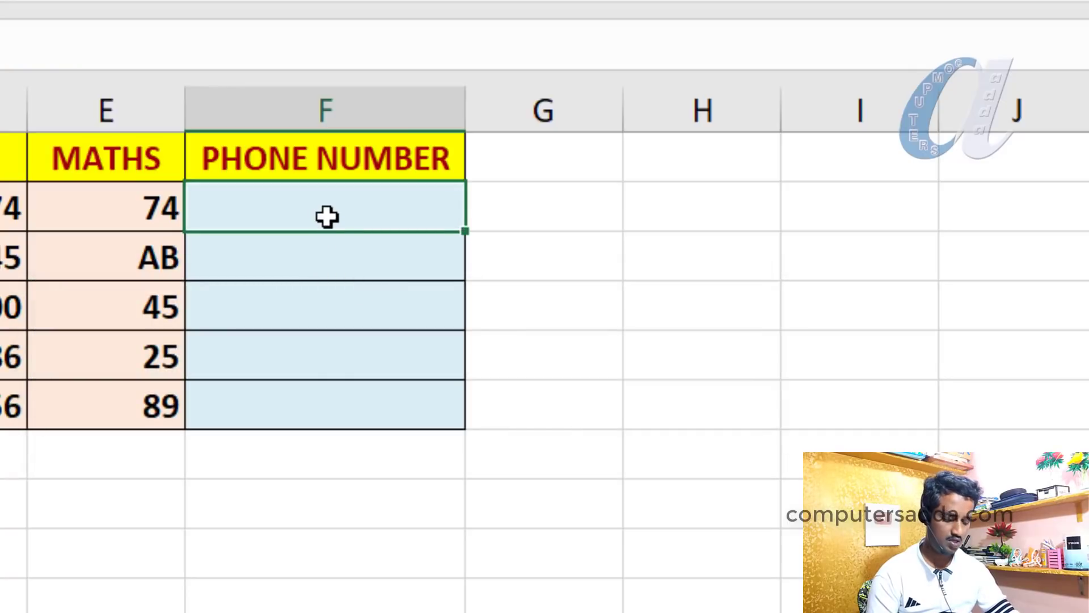
text(77885588888)
key(Return)
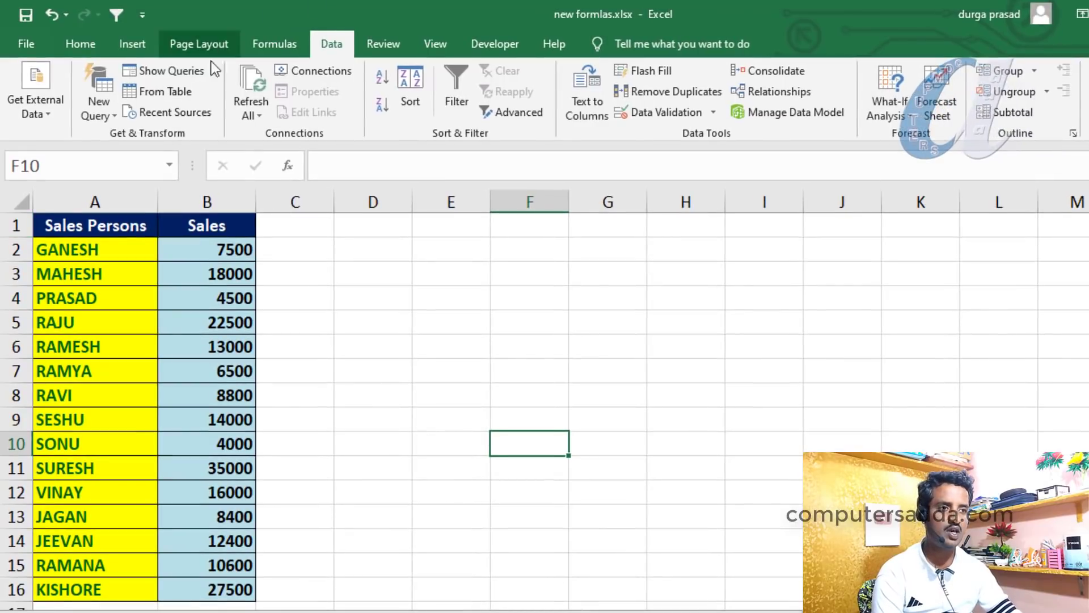
Show the Formulas tab and select the salesperson names in column A and sales figures in column B
click(265, 44)
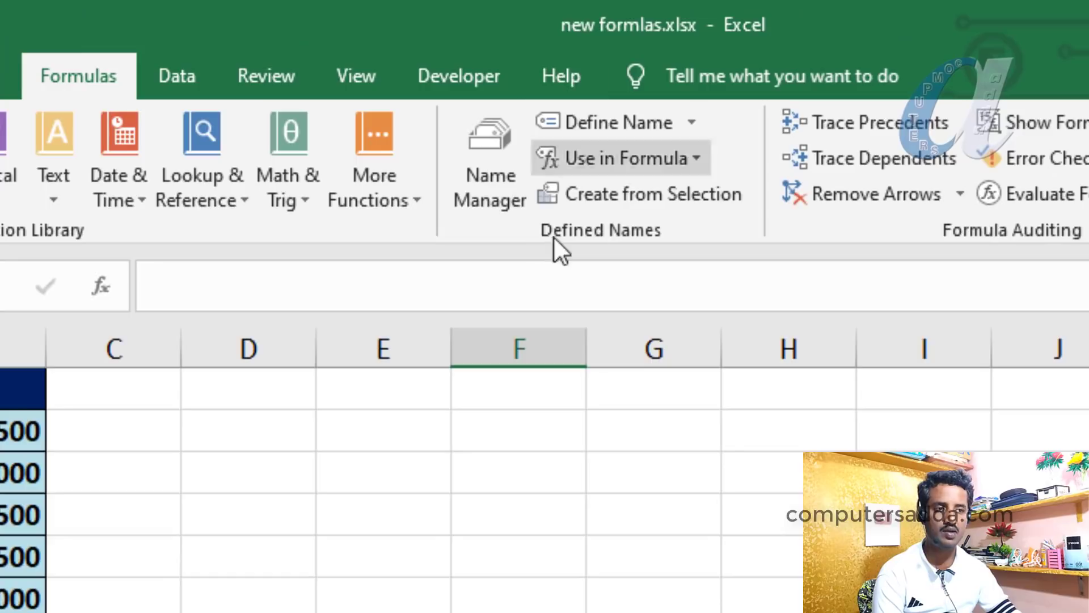
click(494, 606)
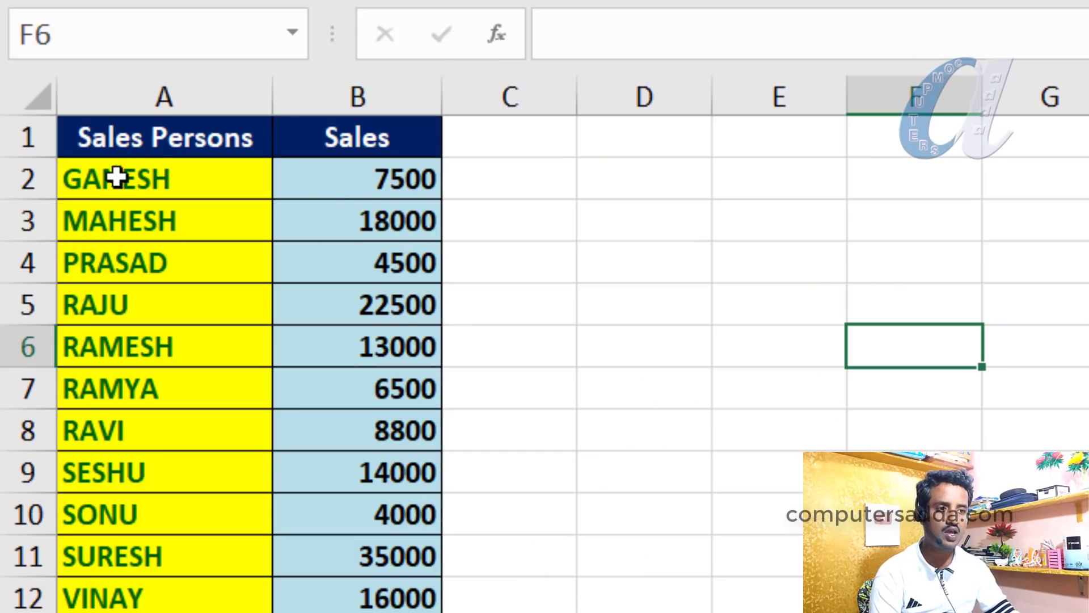
drag(151, 180, 139, 612)
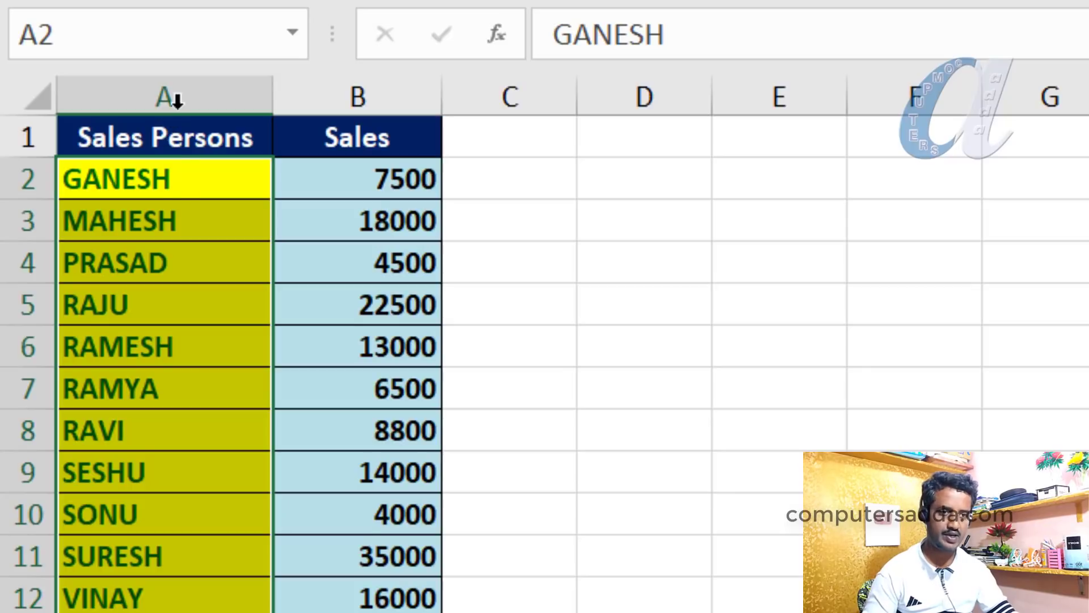
drag(154, 185, 141, 607)
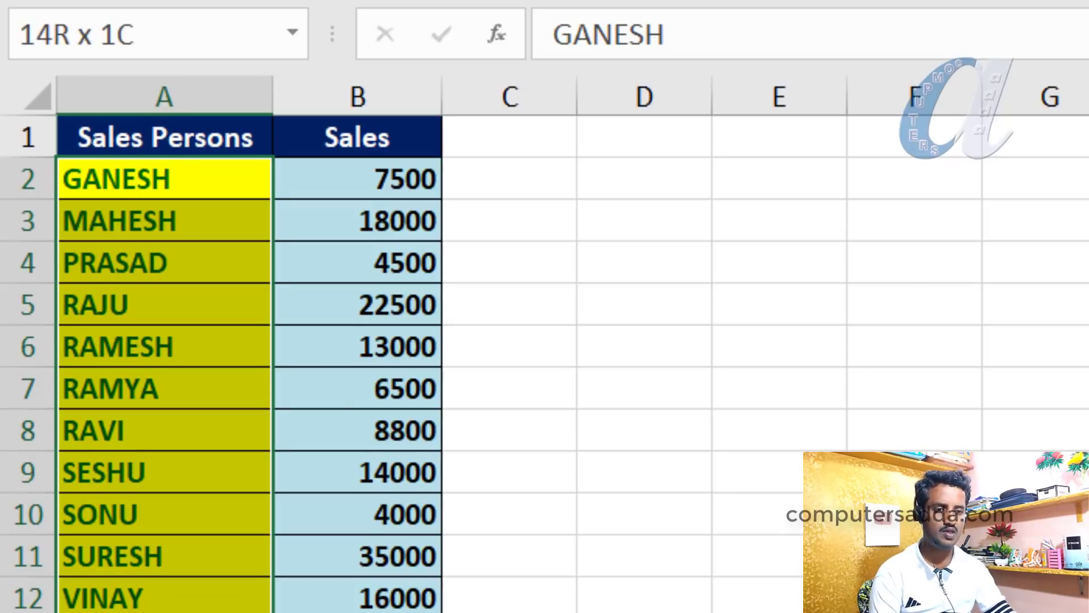
drag(350, 177, 350, 612)
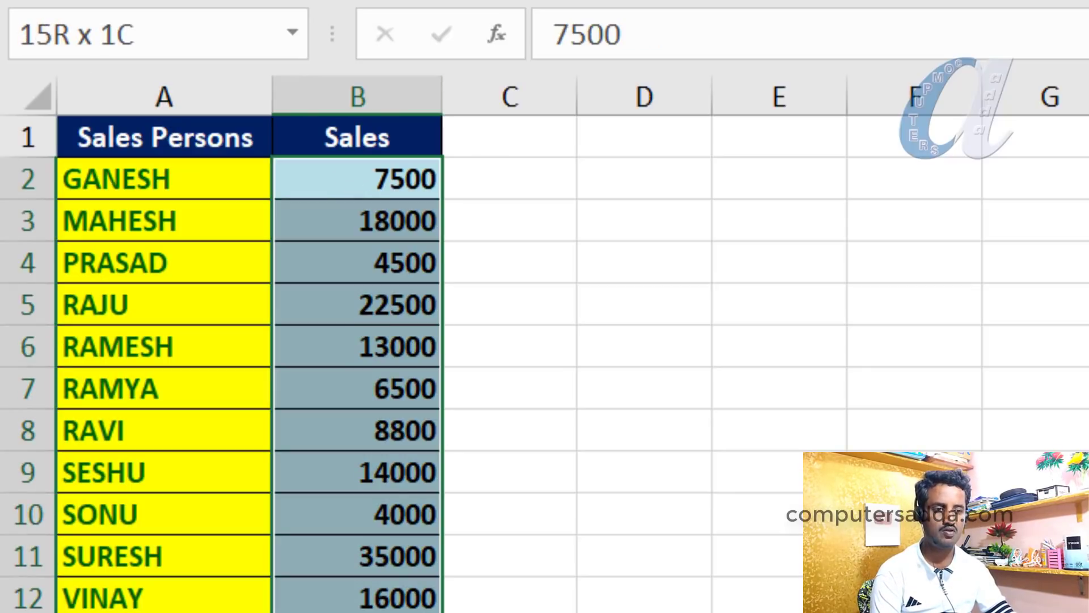
drag(355, 177, 349, 612)
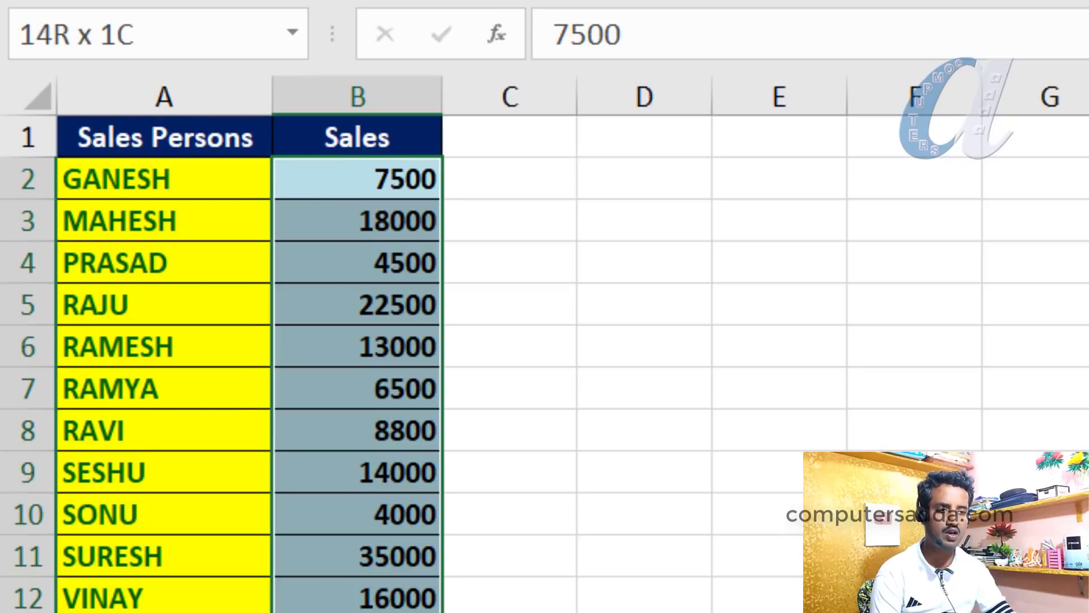
Preview Define Name for sales cell B2, which proposes GANESH, and close without creating it
click(362, 176)
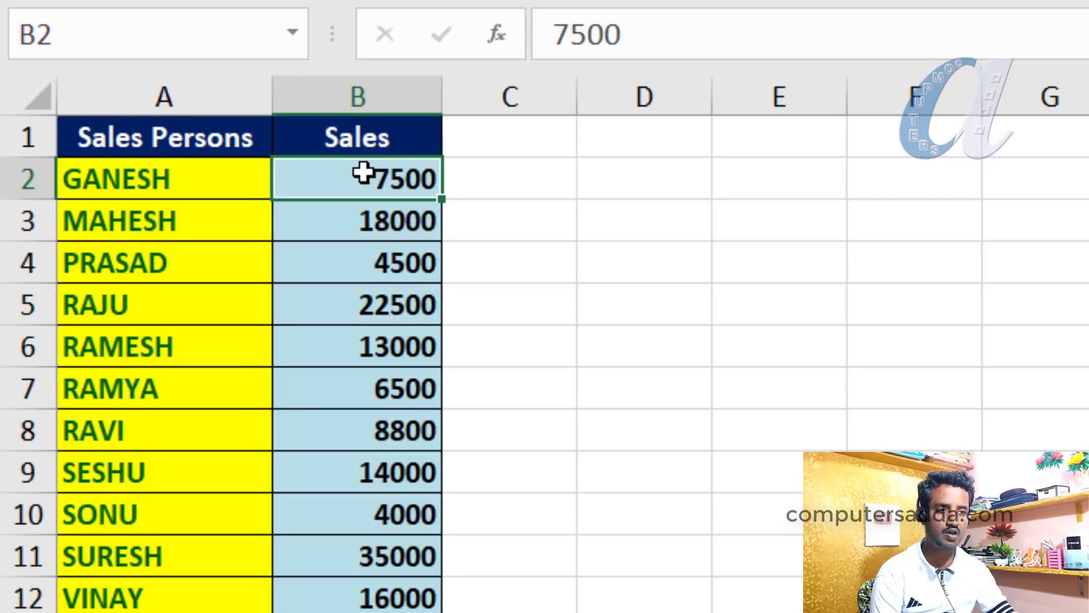
click(119, 181)
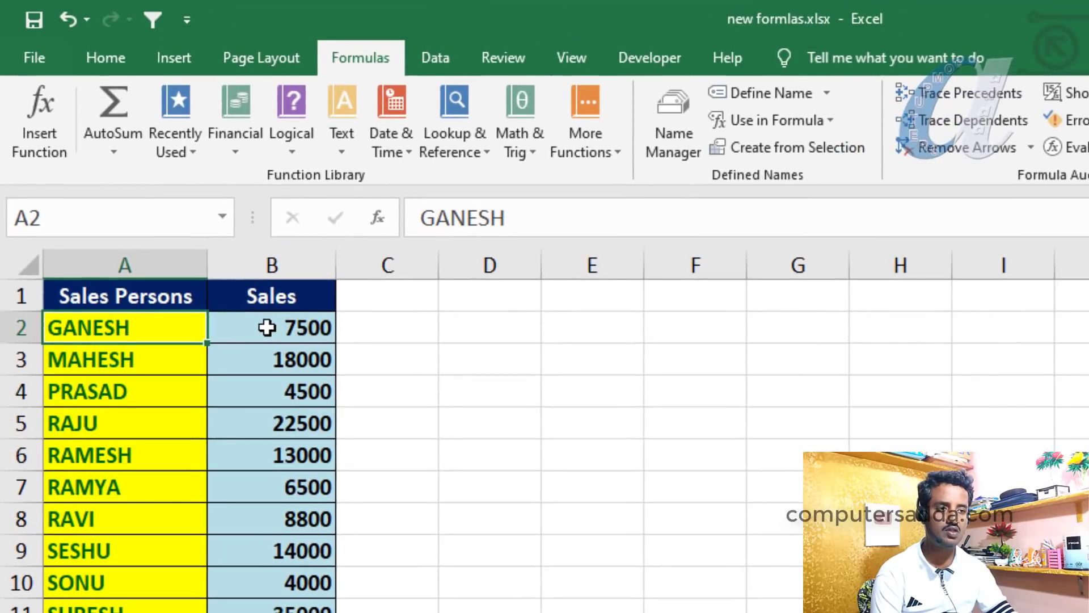
click(281, 328)
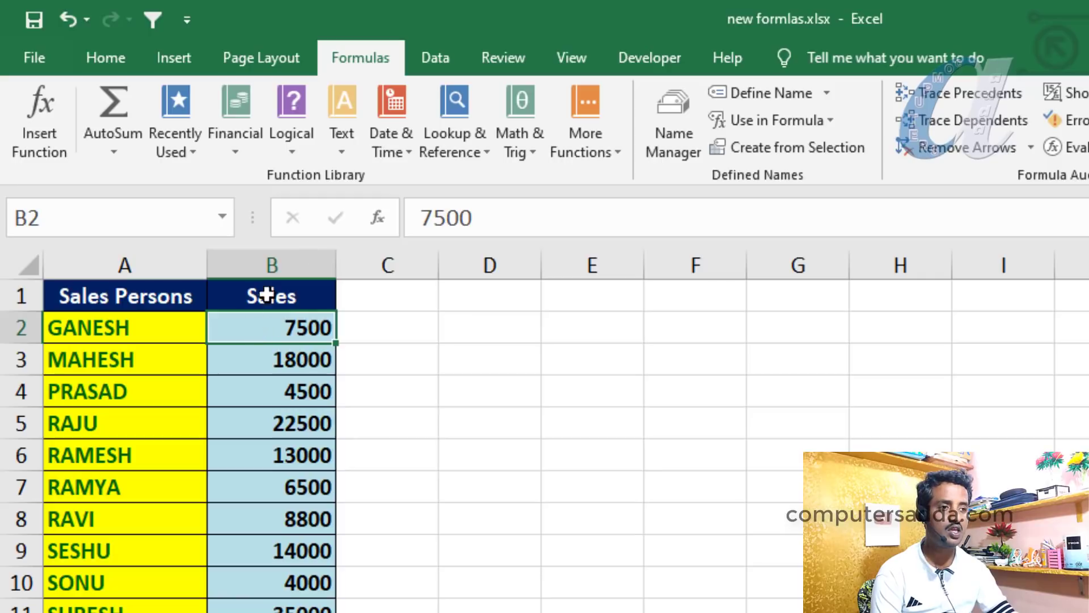
click(757, 95)
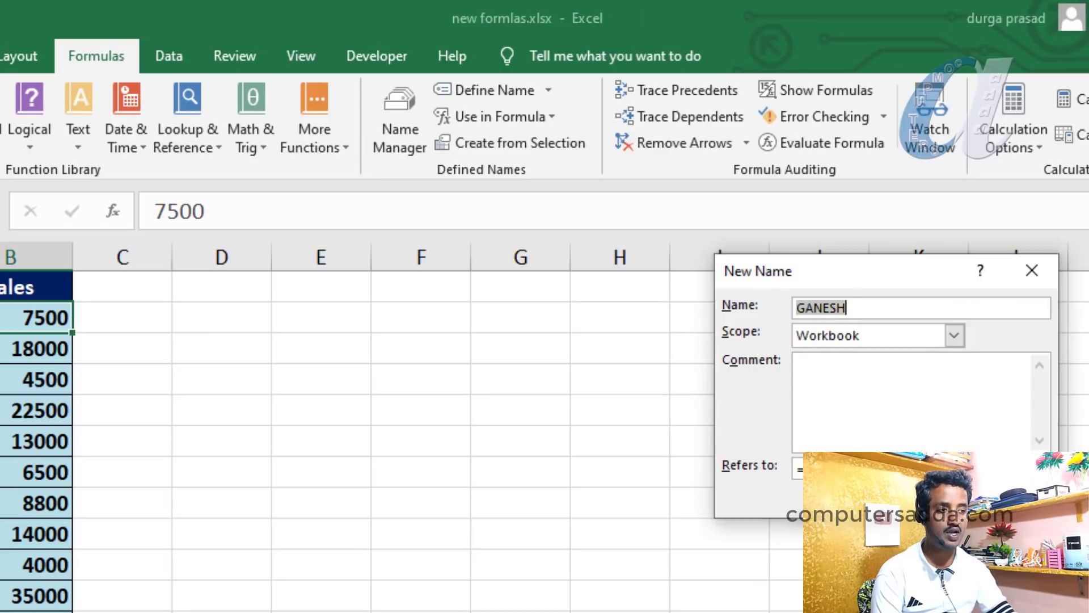
key(Return)
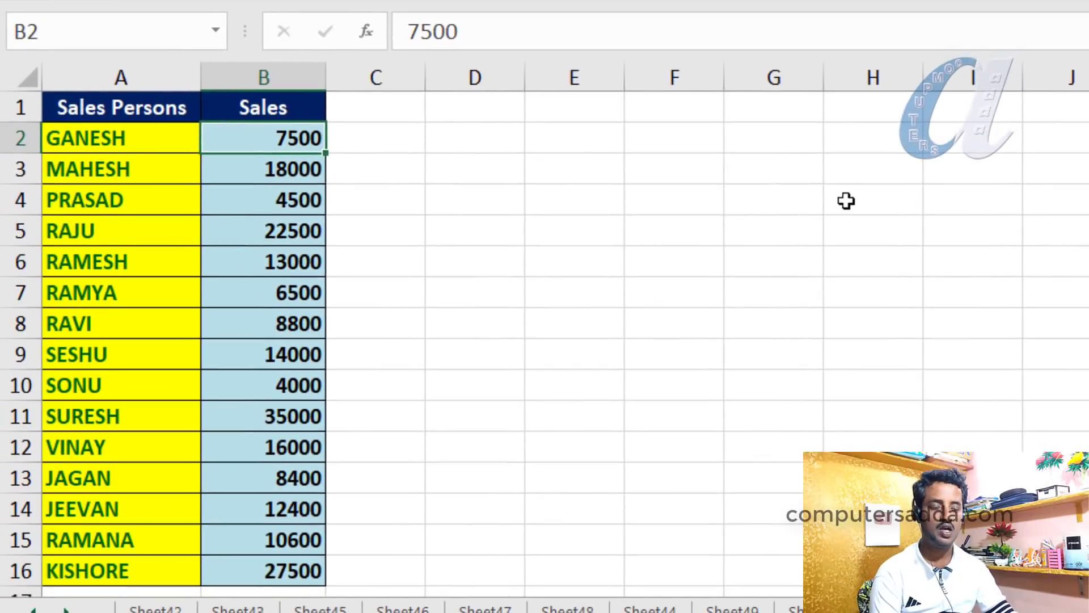
Select A2:B16 and create names from the Left column with Ctrl+Shift+F3
click(596, 379)
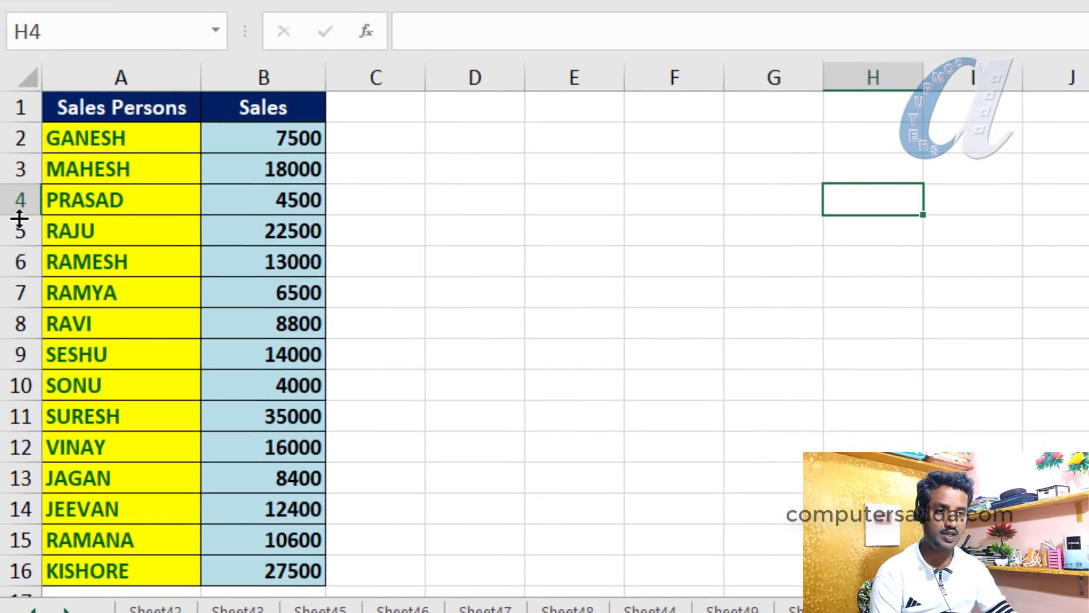
drag(85, 137, 264, 571)
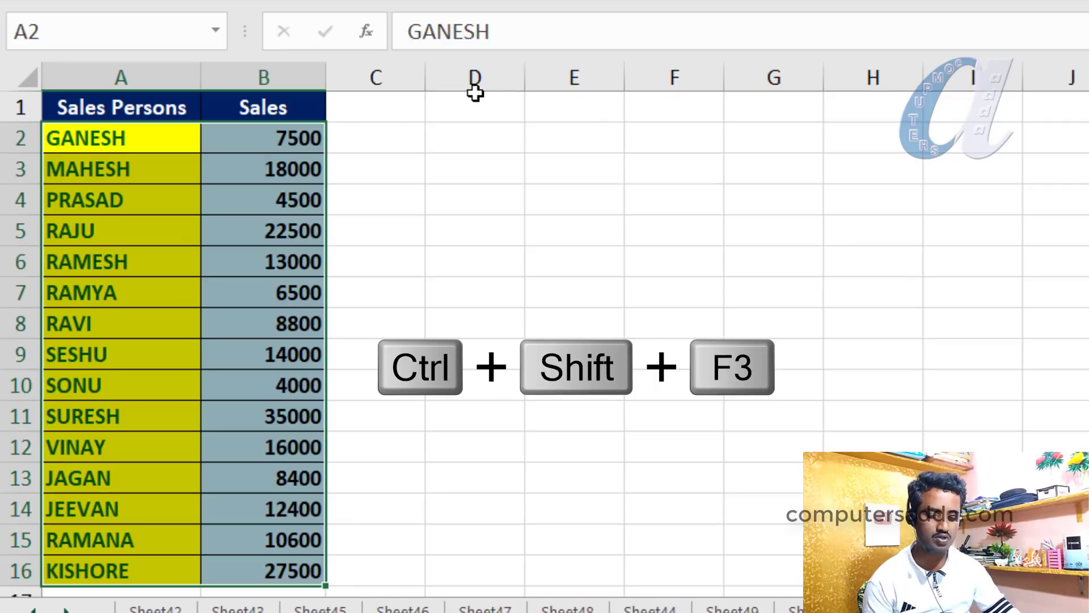
key(ctrl+shift+F3)
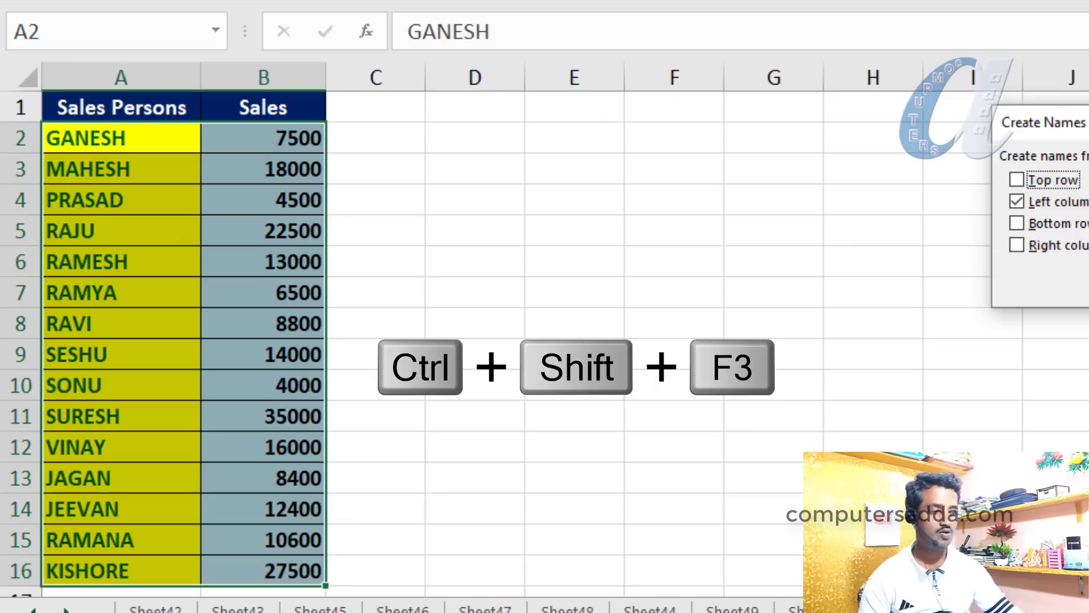
drag(1087, 127, 554, 162)
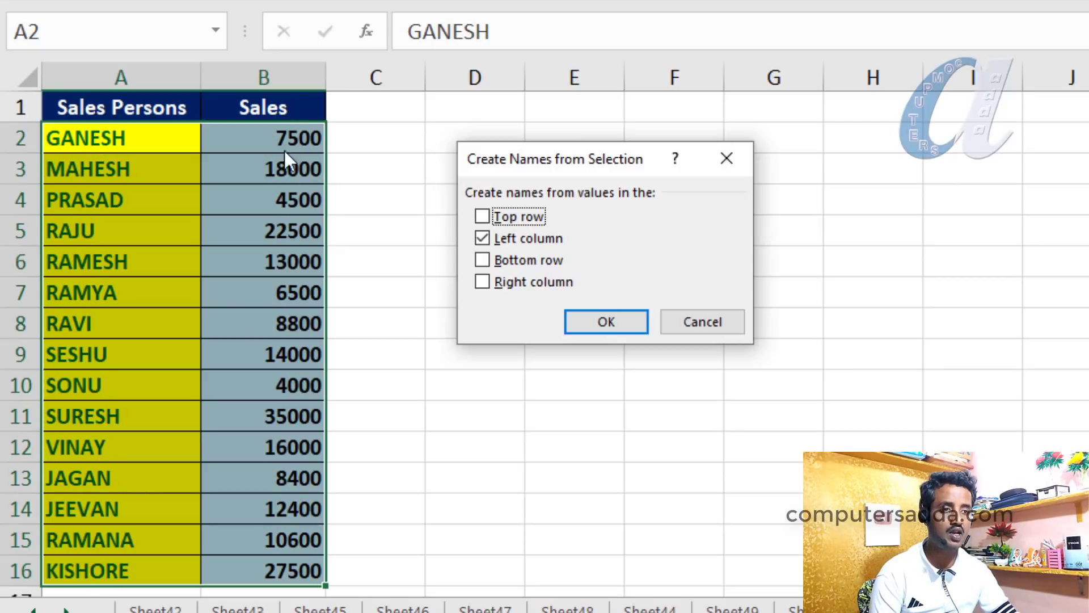
click(596, 322)
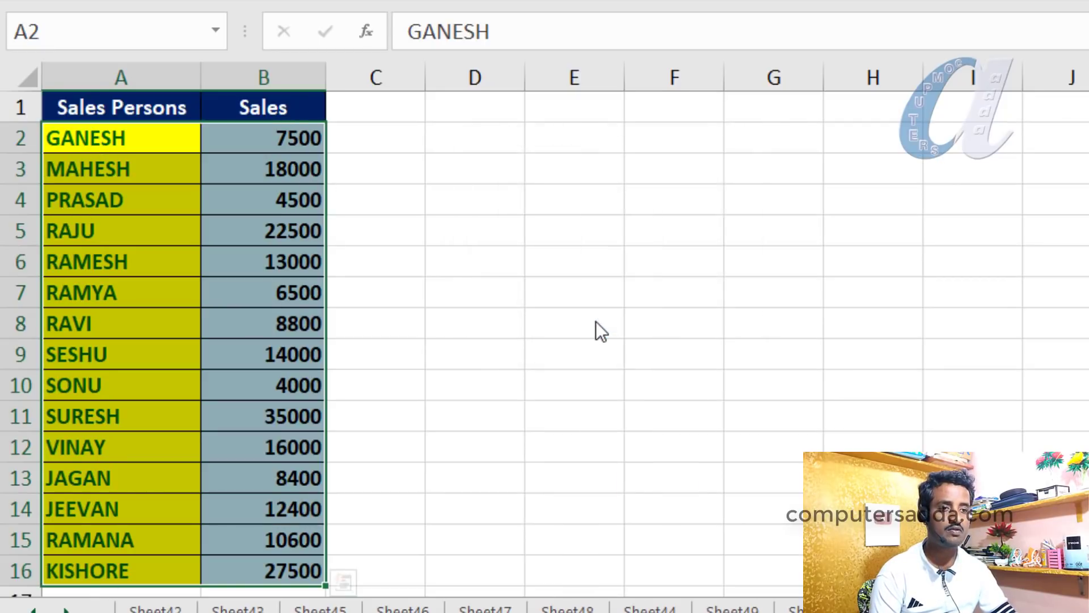
click(840, 252)
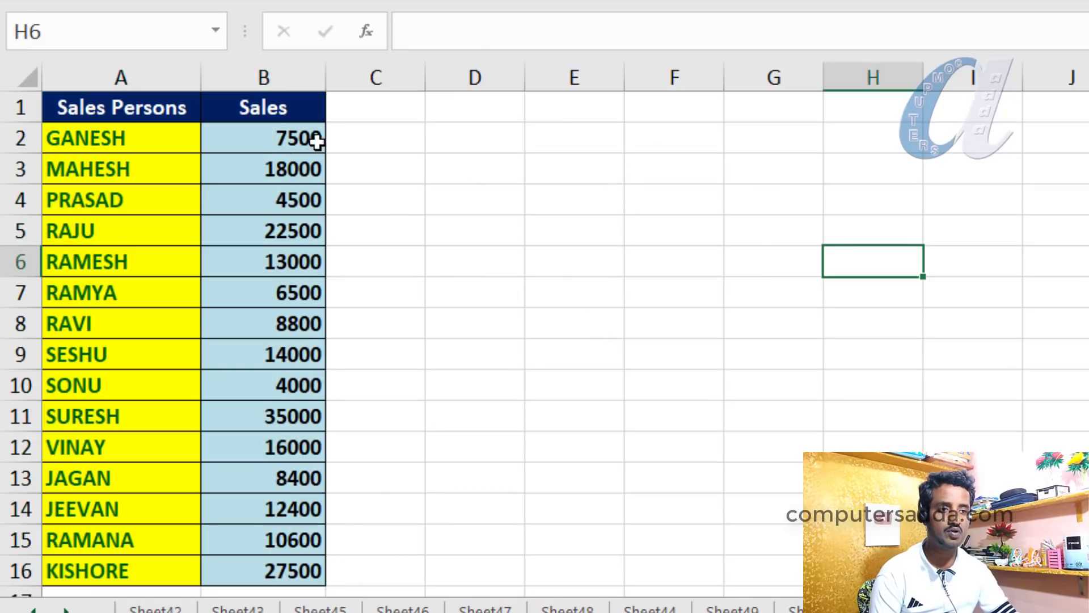
Check the salesperson names shown for cells B2, B6 and B5 in the Name Box
click(272, 139)
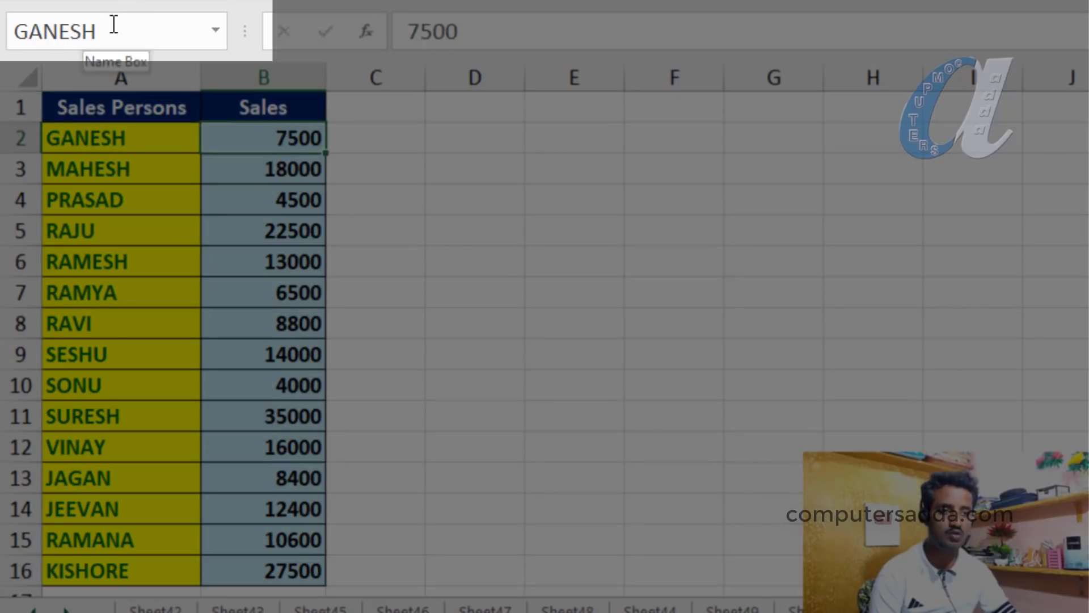
click(260, 266)
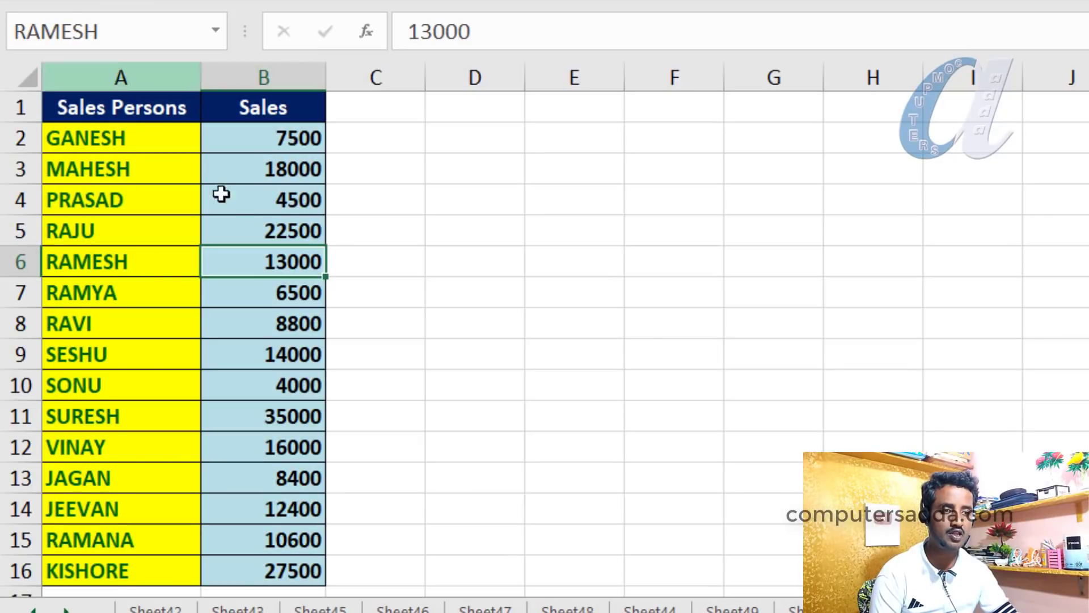
click(266, 230)
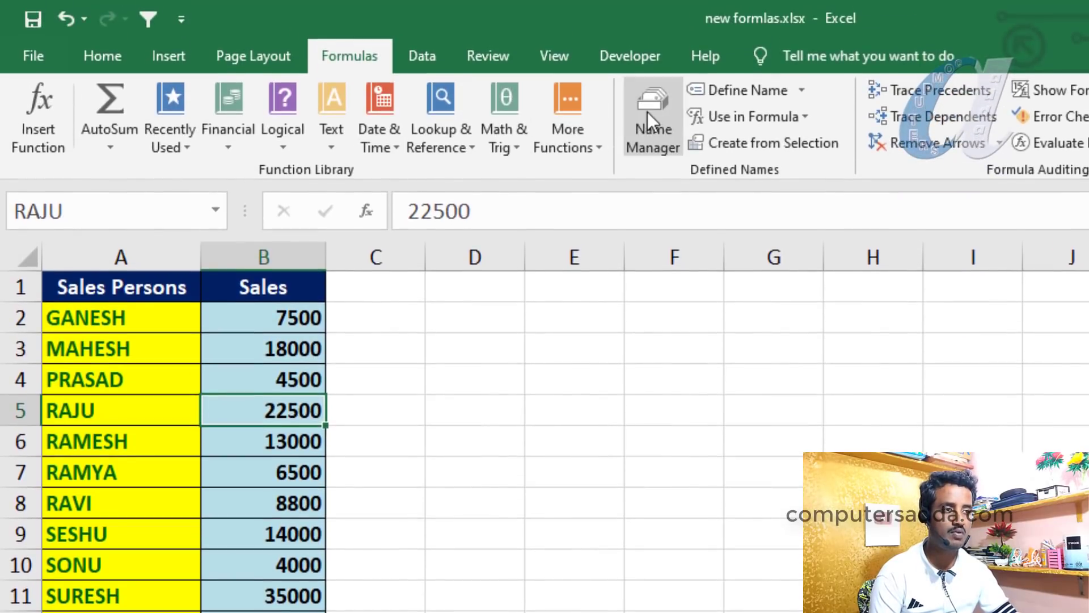
Open Name Manager and browse the salesperson names with their values and column B references
click(648, 111)
scroll(391, 364, down, 3)
scroll(392, 363, up, 3)
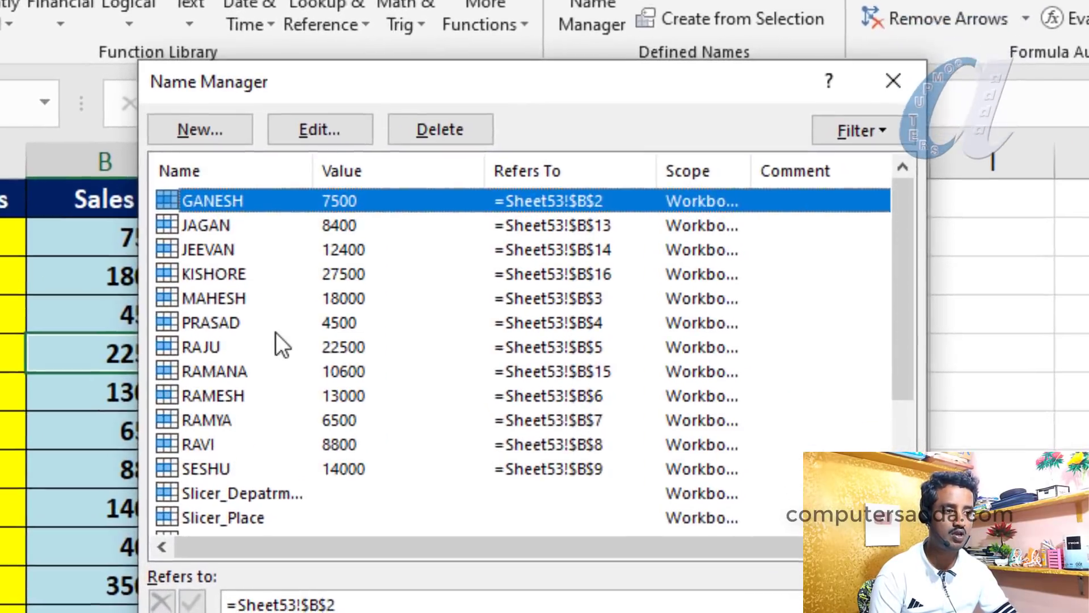
drag(223, 187, 223, 461)
scroll(239, 412, down, 2)
click(291, 345)
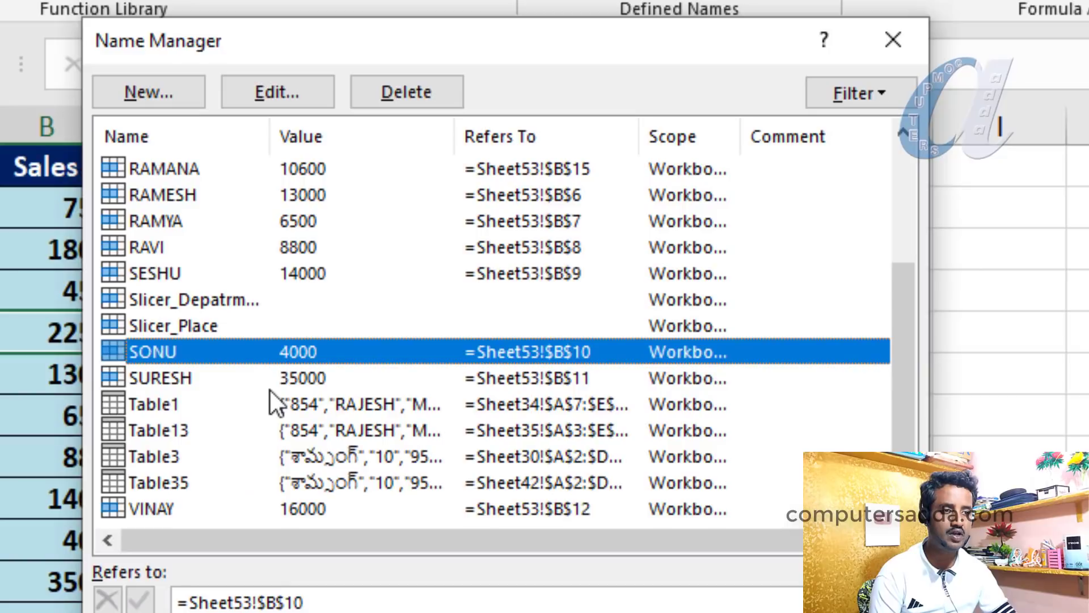
click(269, 387)
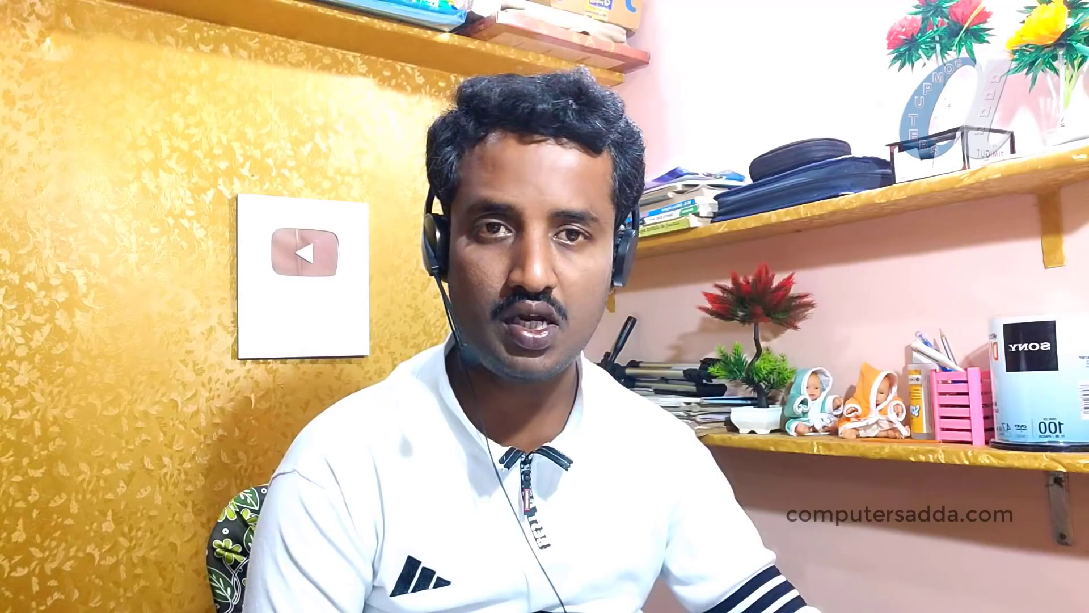